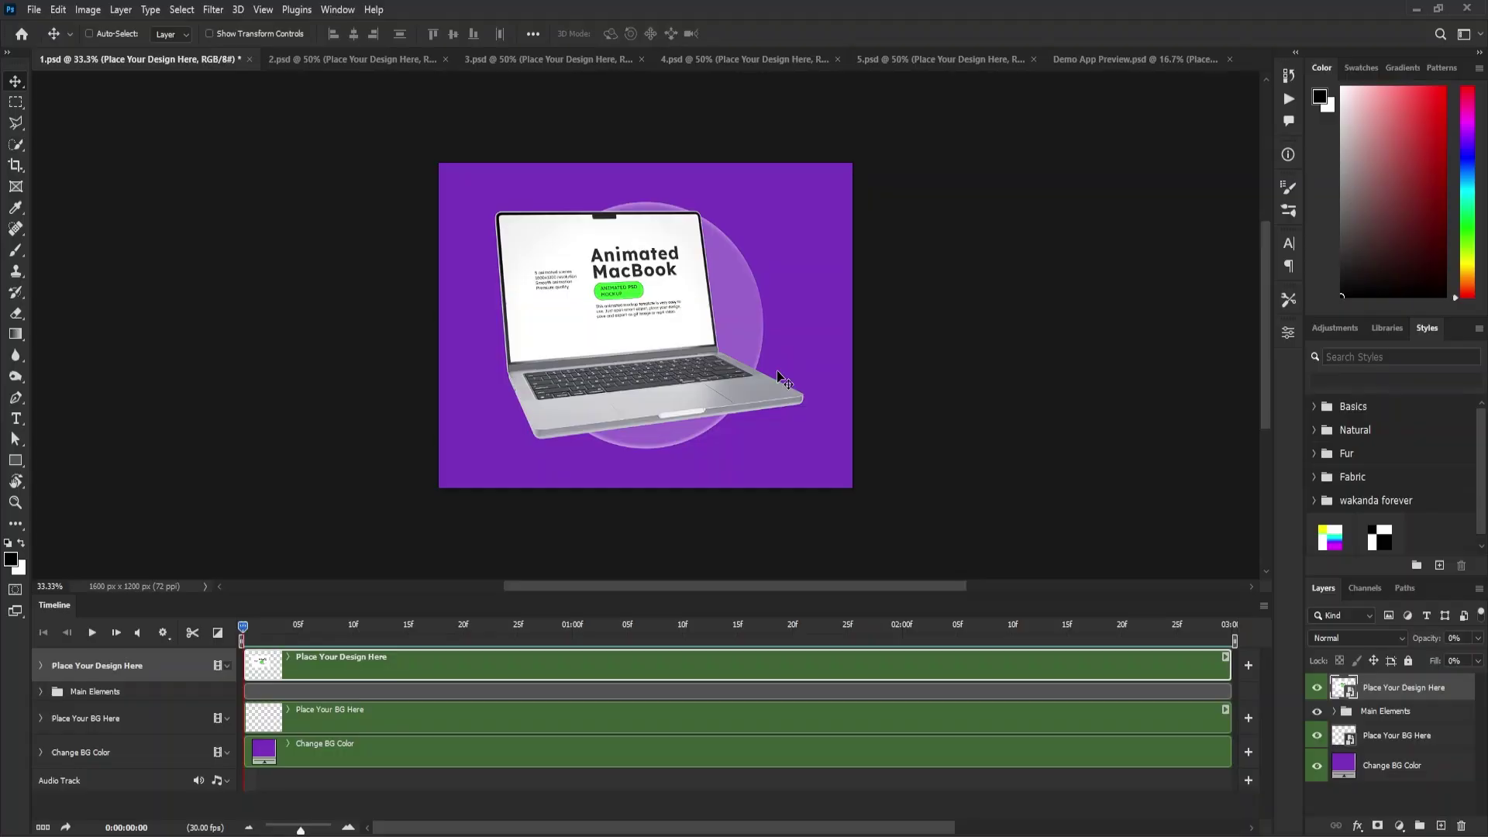
Step: Flip through mockup documents 2.psd to 5.psd, then return to 1.psd
{"action": "left_click", "coordinate": [333, 61]}
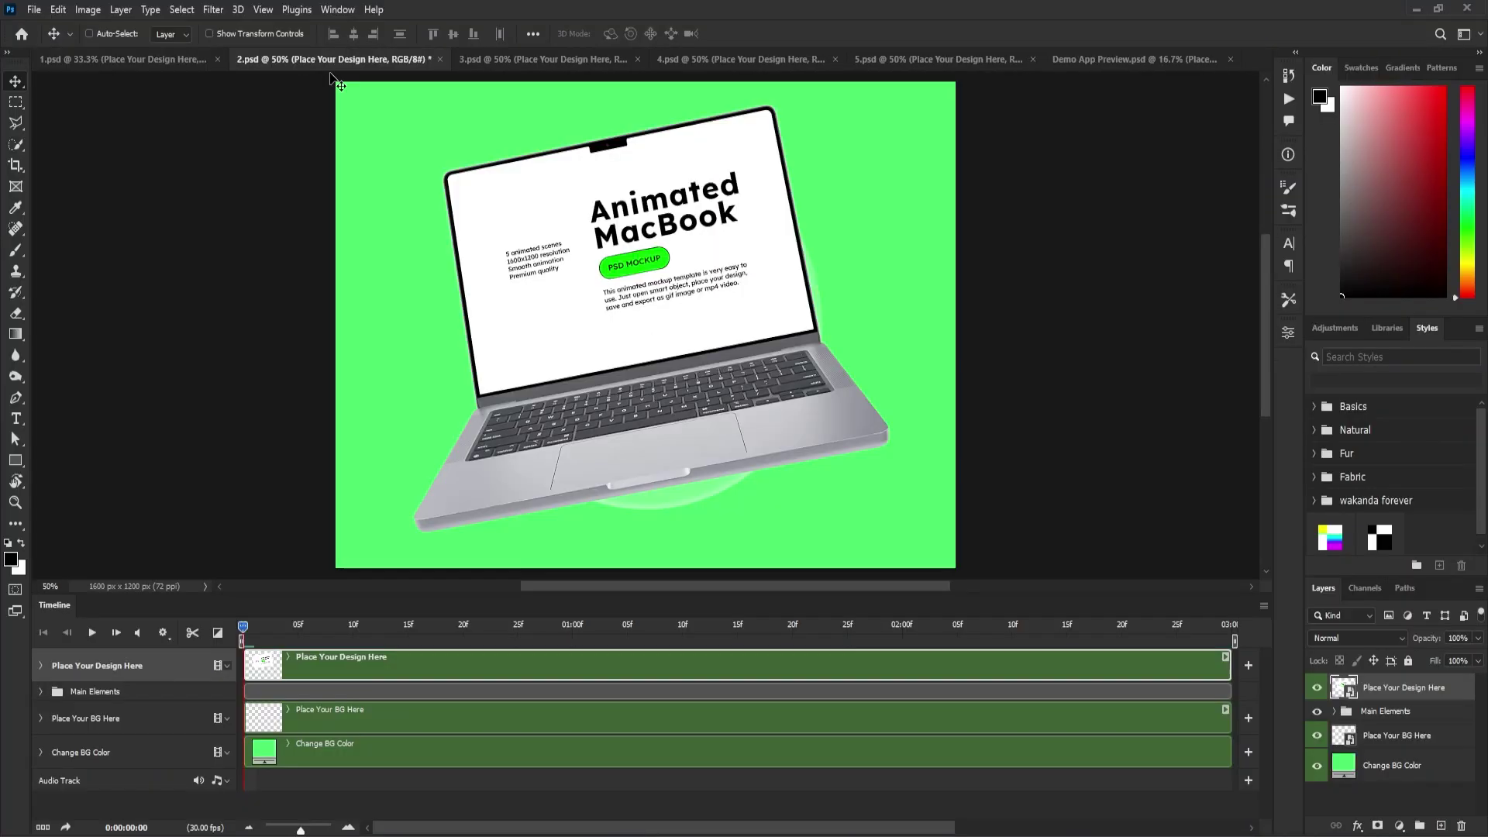
{"action": "left_click", "coordinate": [552, 58]}
{"action": "left_click", "coordinate": [689, 61]}
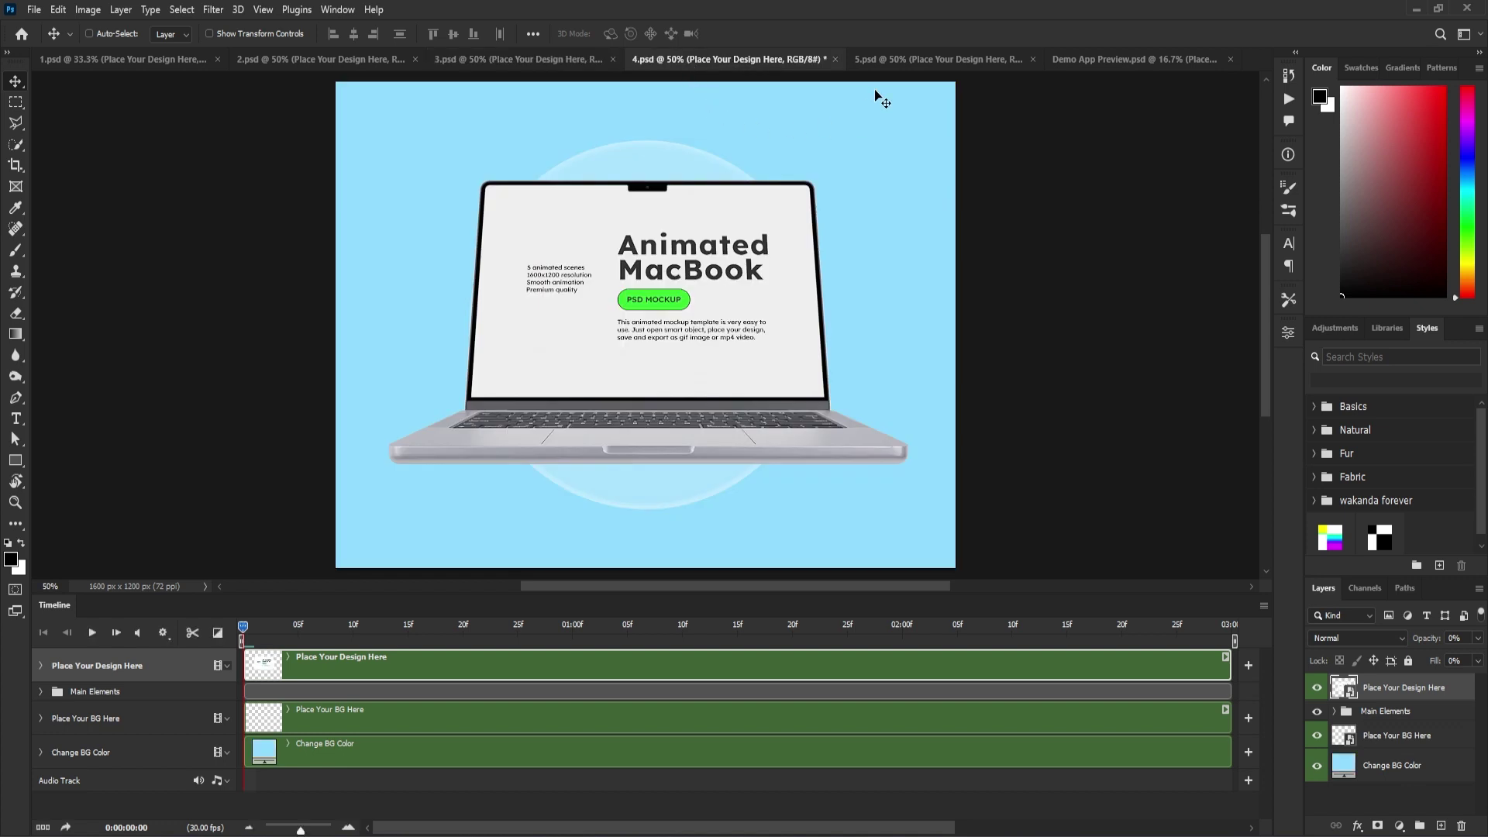
{"action": "left_click", "coordinate": [894, 66]}
{"action": "left_click", "coordinate": [78, 62]}
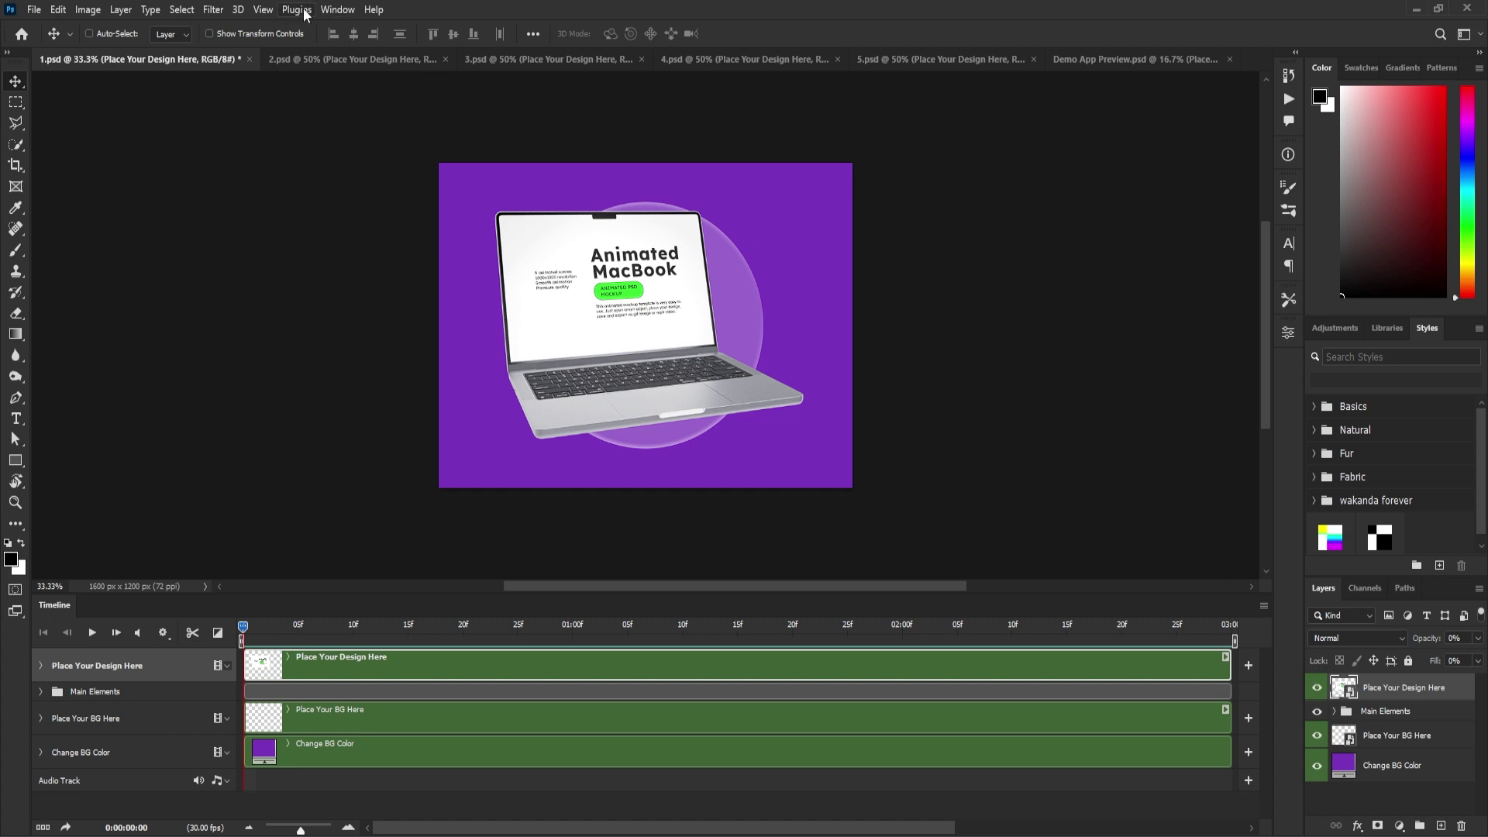
Step: Hide and restore the Timeline panel, then play and rewind the purple 1.psd animation
{"action": "left_click", "coordinate": [333, 11]}
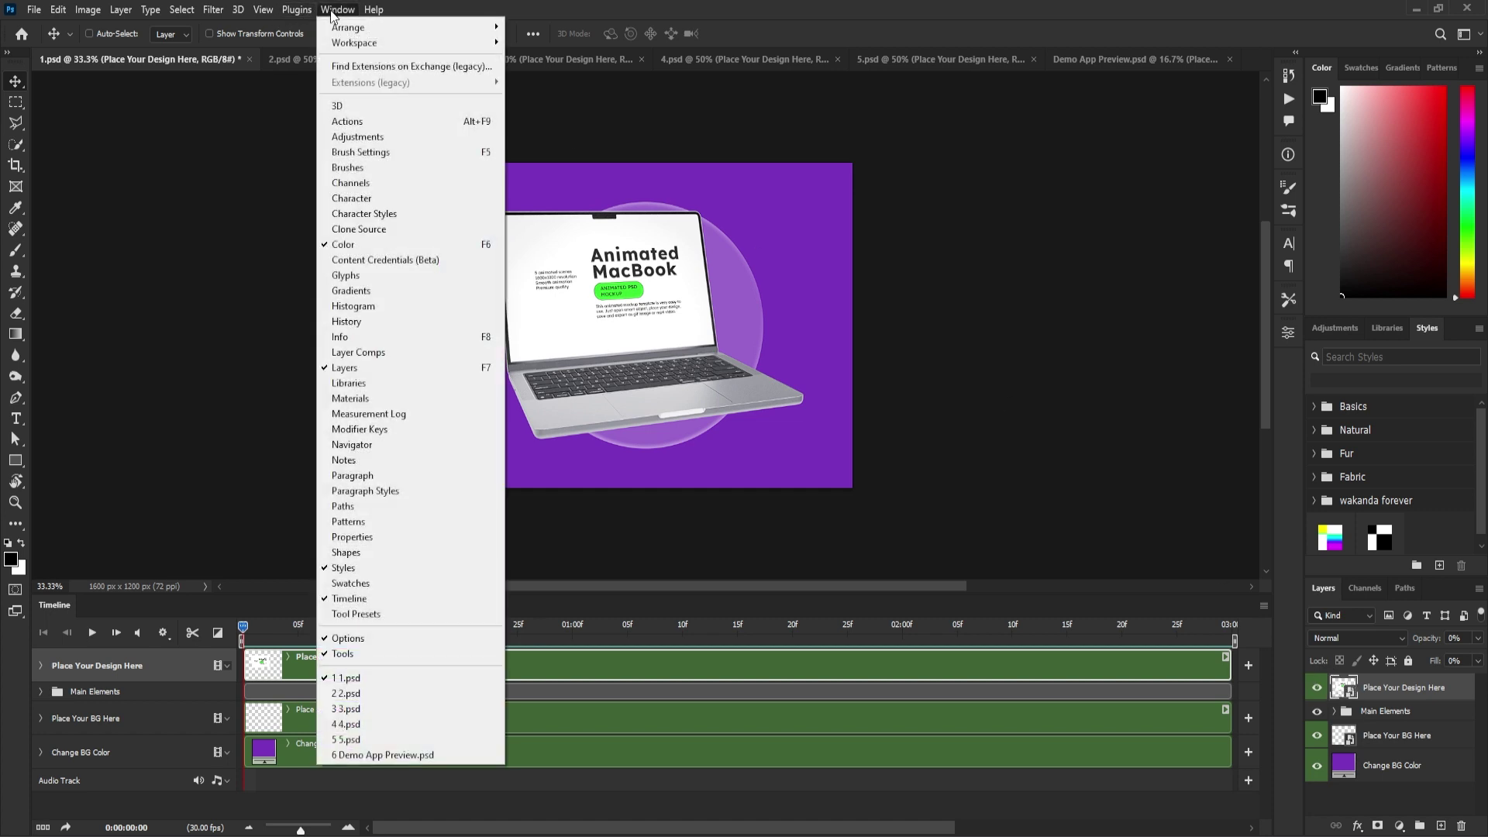
{"action": "left_click", "coordinate": [352, 598]}
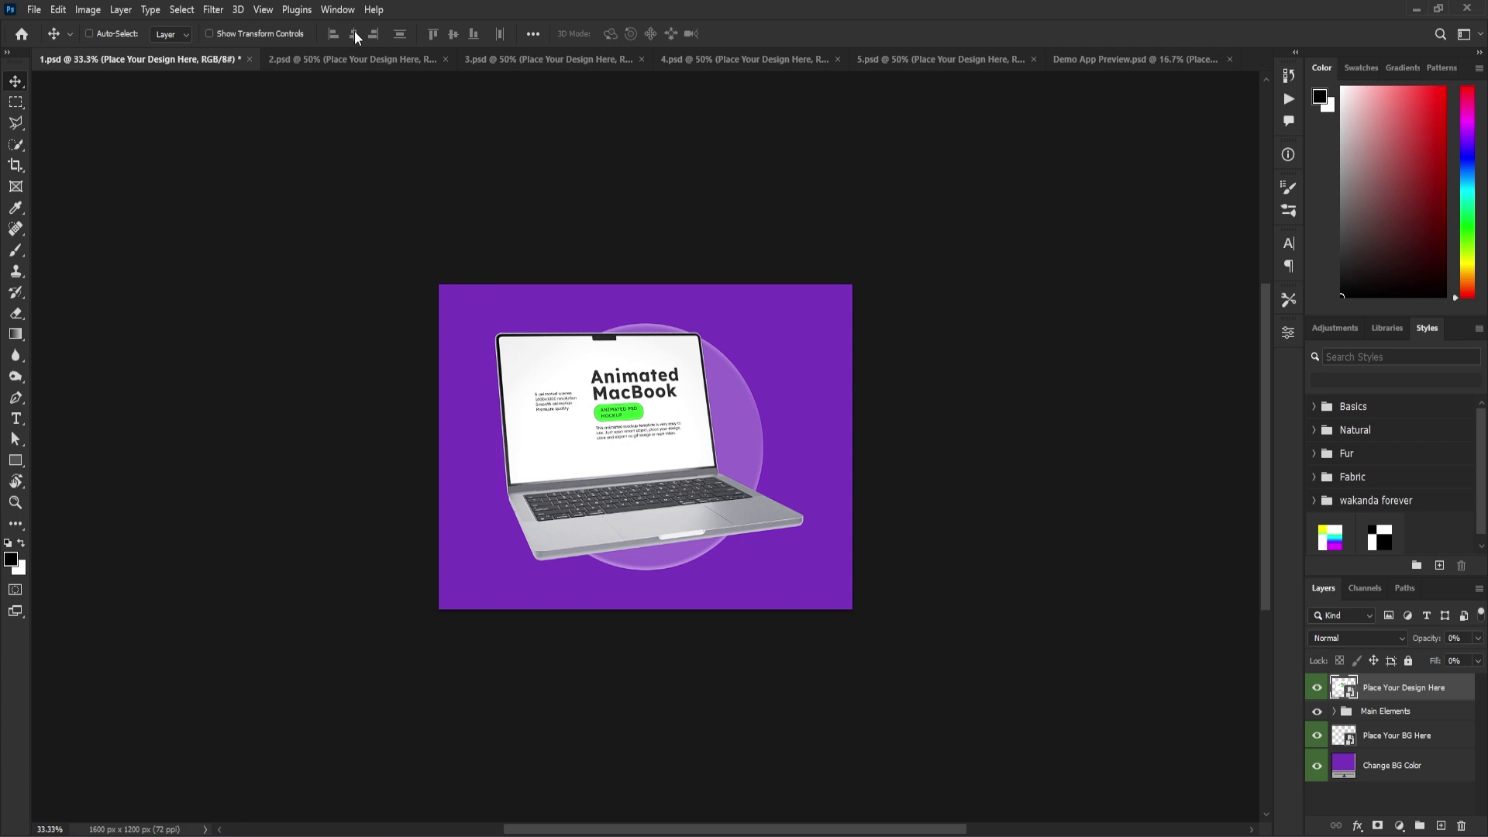
{"action": "left_click", "coordinate": [337, 10]}
{"action": "left_click", "coordinate": [352, 599]}
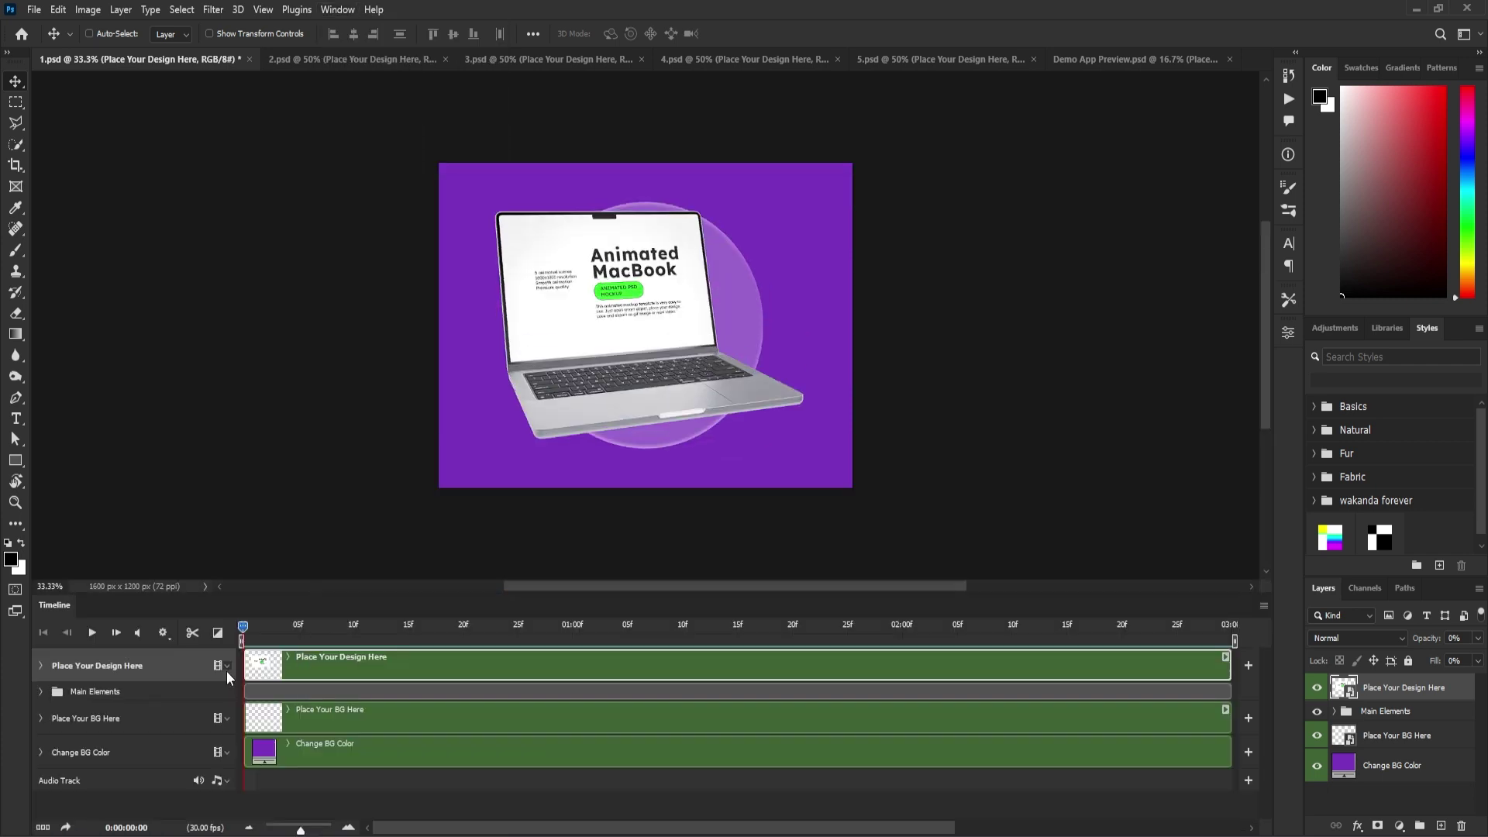
{"action": "left_click", "coordinate": [93, 633]}
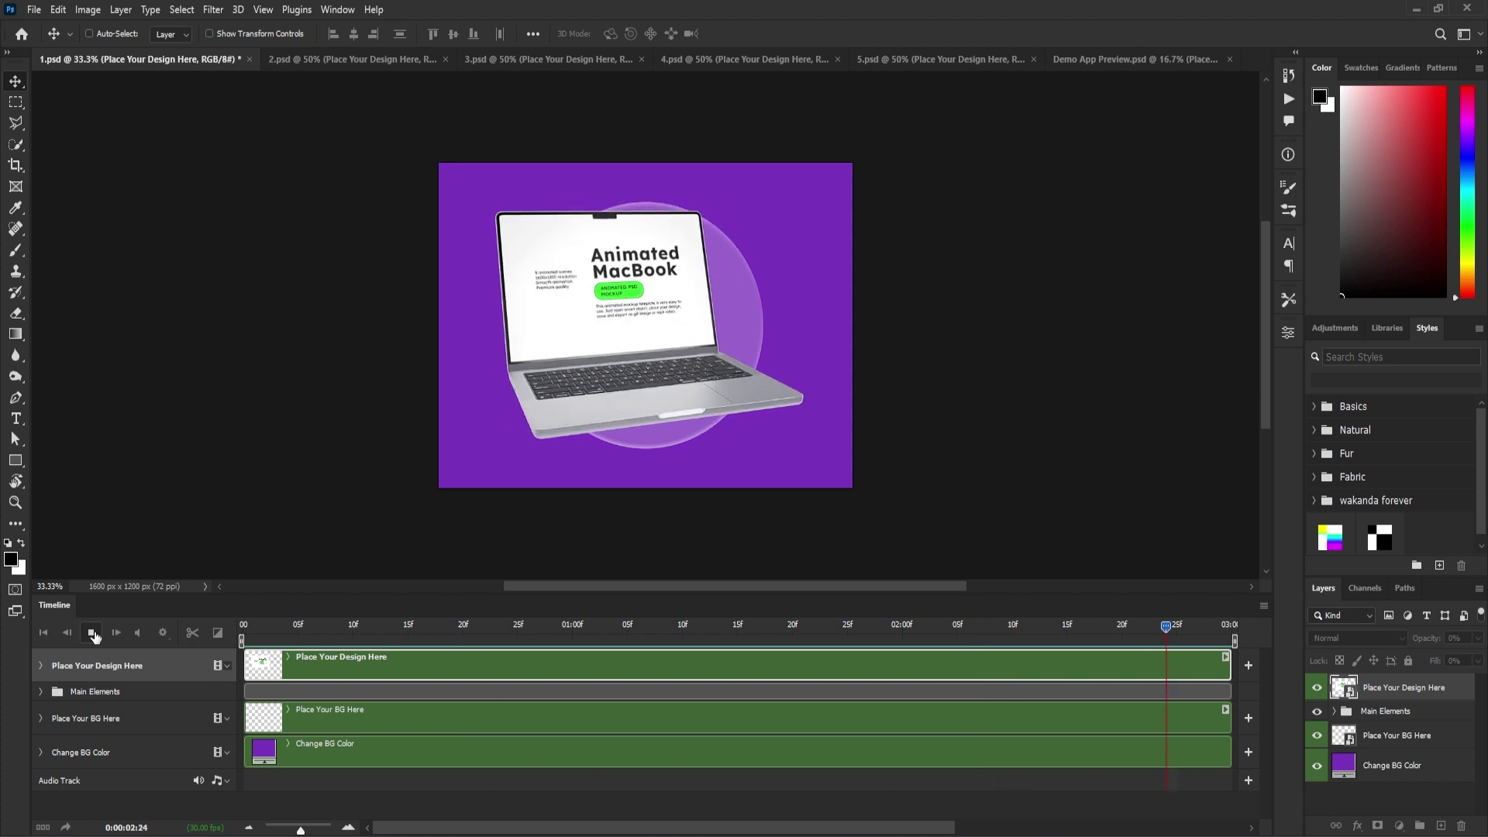
{"action": "left_click", "coordinate": [93, 633]}
{"action": "left_click", "coordinate": [44, 633]}
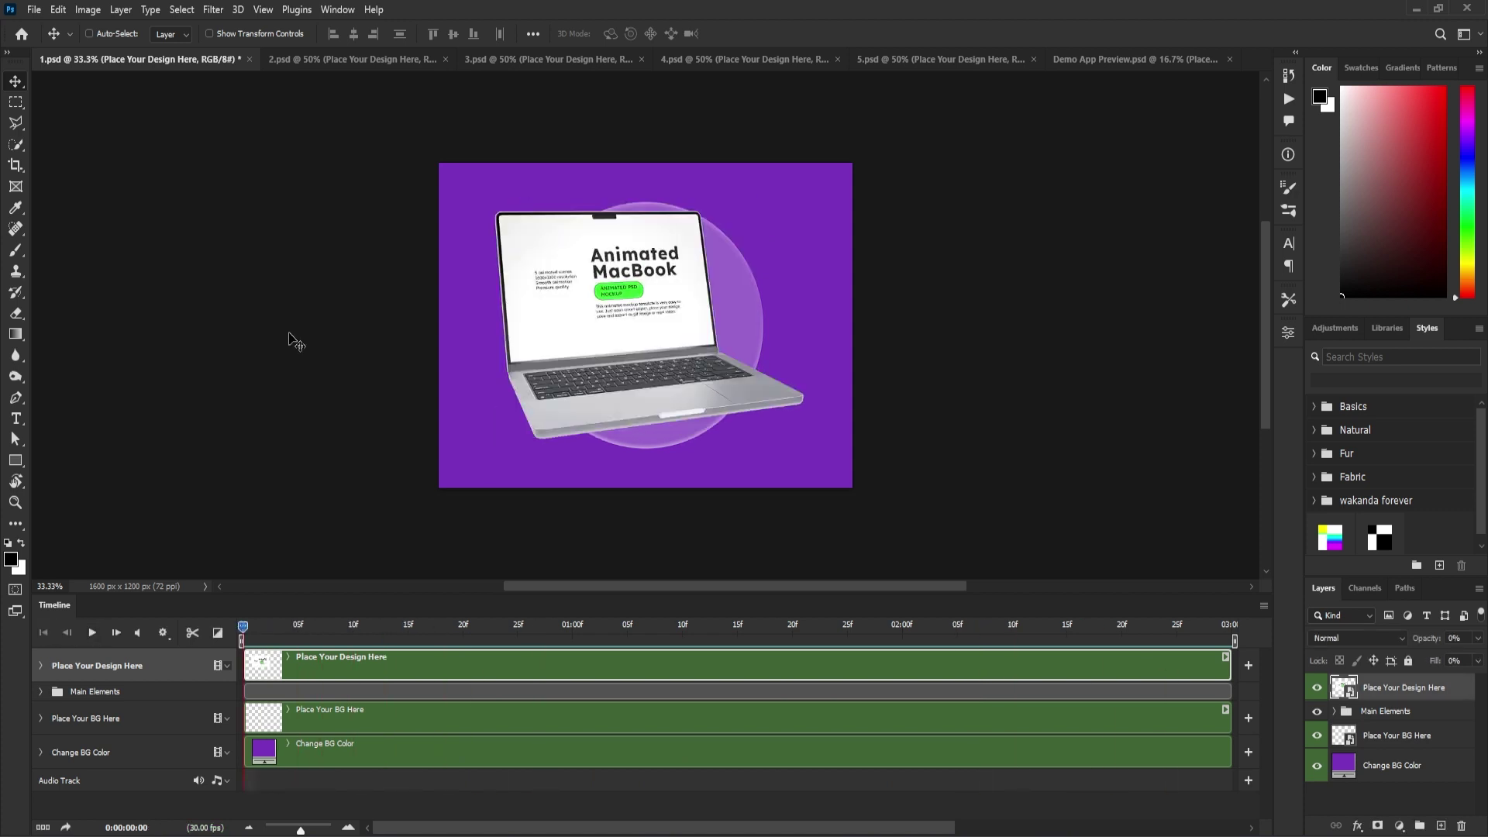
Step: Play and rewind the green 2.psd animation, then start the yellow 3.psd animation
{"action": "left_click", "coordinate": [337, 60]}
{"action": "left_click", "coordinate": [93, 633]}
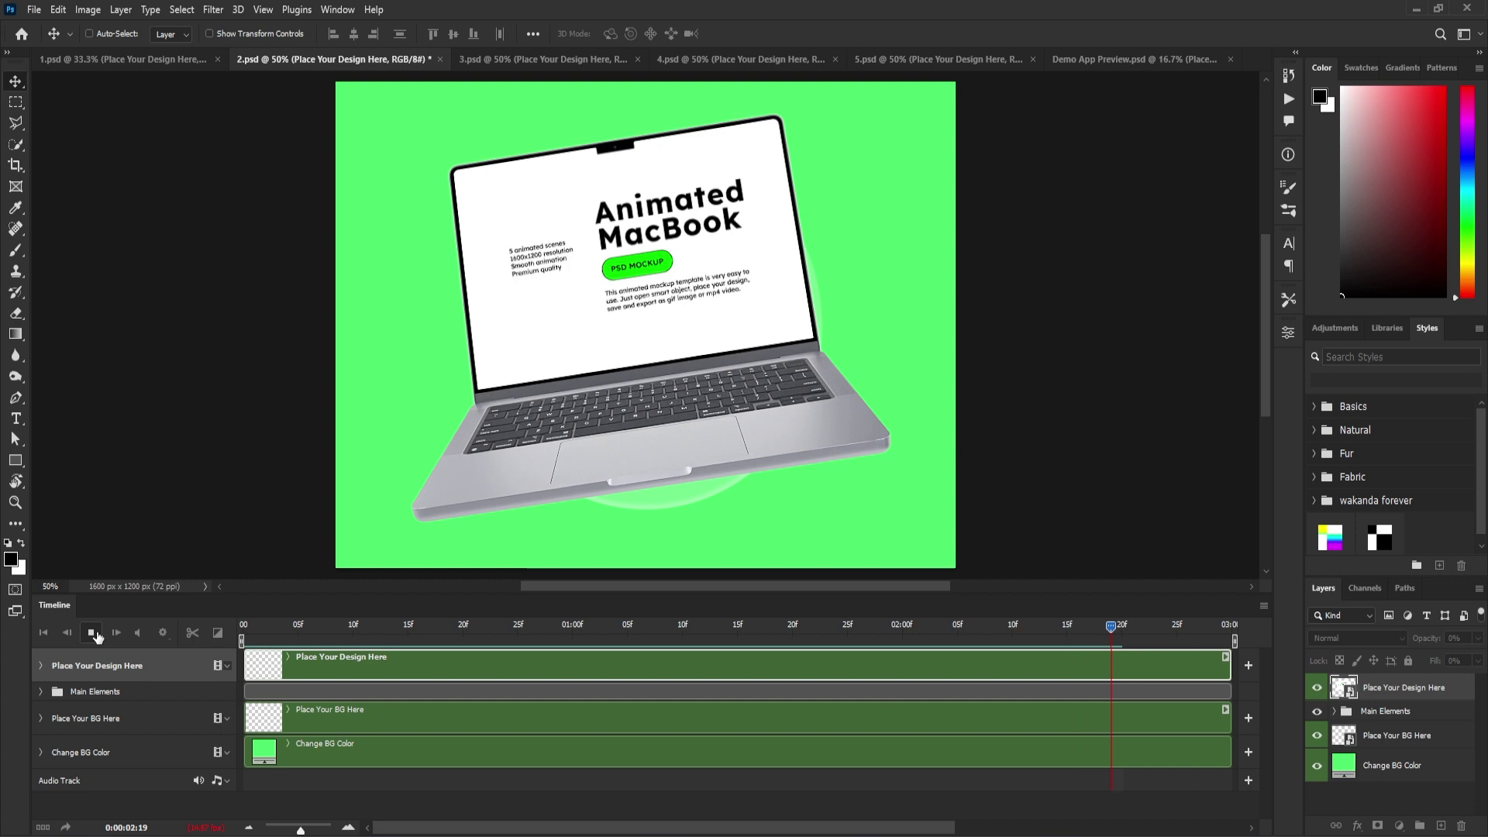
{"action": "left_click", "coordinate": [92, 633]}
{"action": "left_click", "coordinate": [43, 633]}
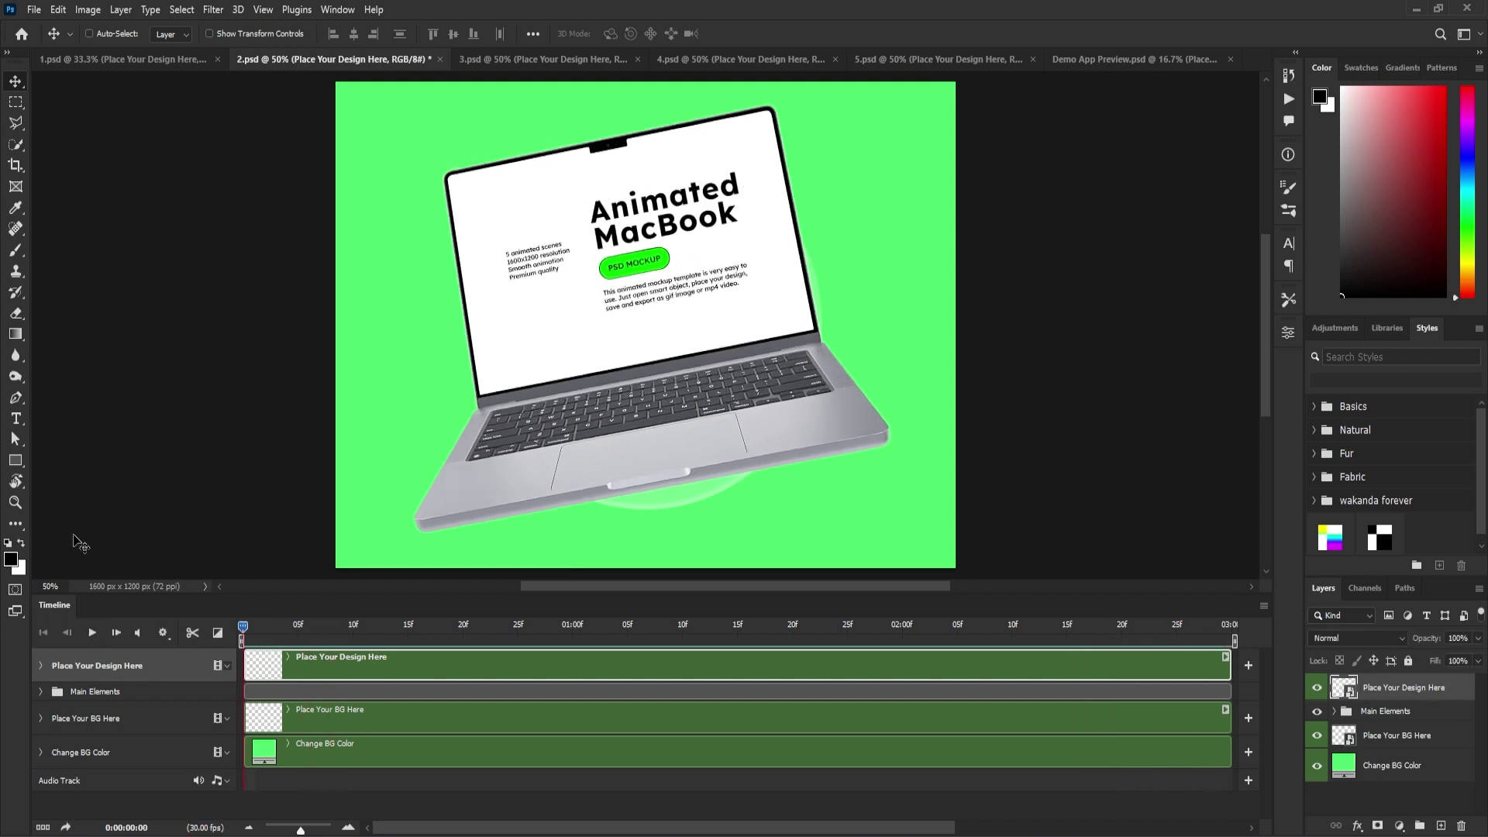
{"action": "left_click", "coordinate": [480, 60]}
{"action": "left_click", "coordinate": [93, 633]}
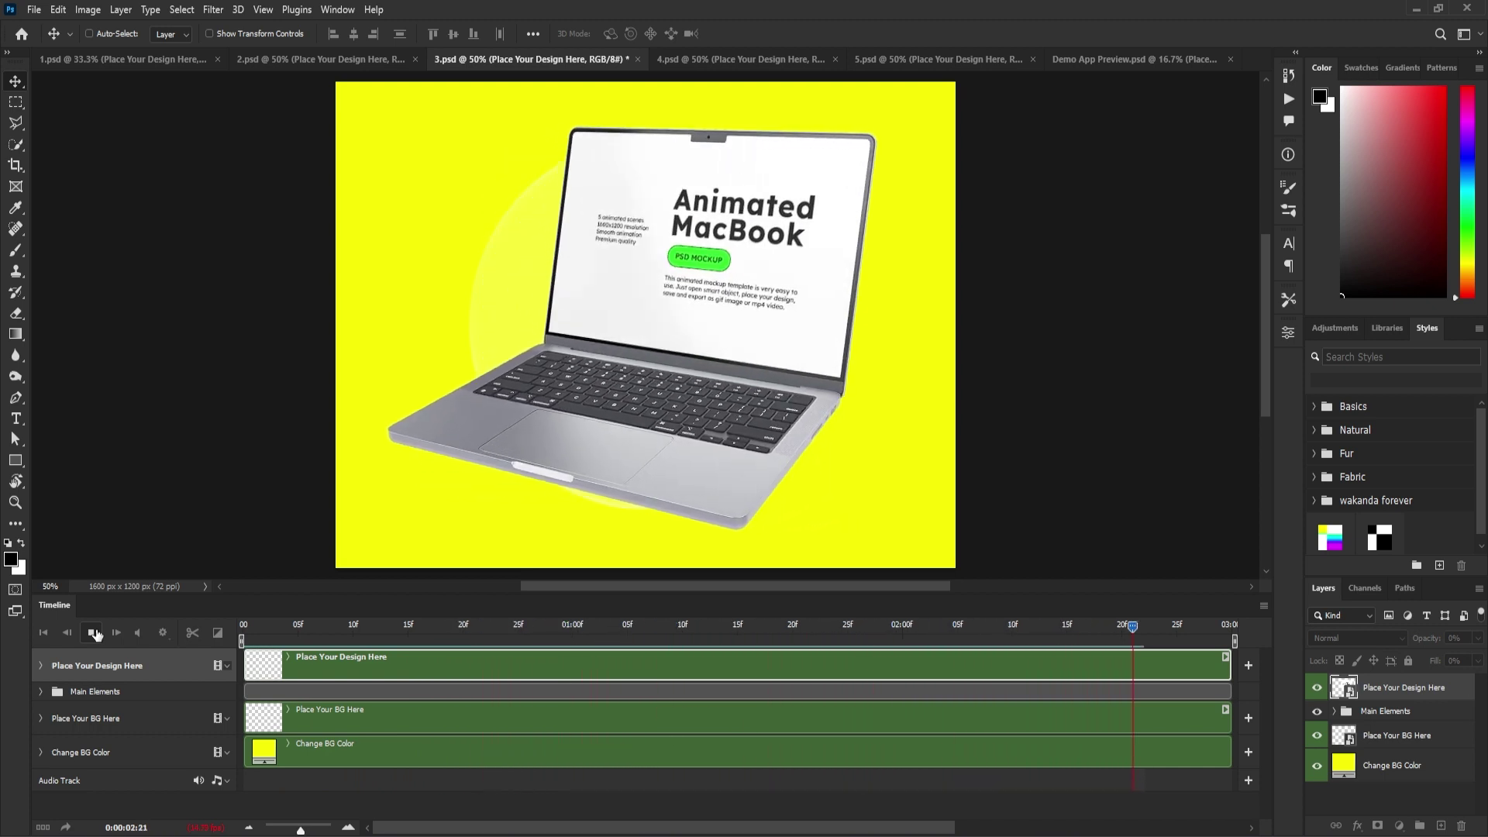
Step: Stop and rewind 3.psd, then play and stop the blue 4.psd animation
{"action": "left_click", "coordinate": [95, 633]}
{"action": "left_click", "coordinate": [44, 633]}
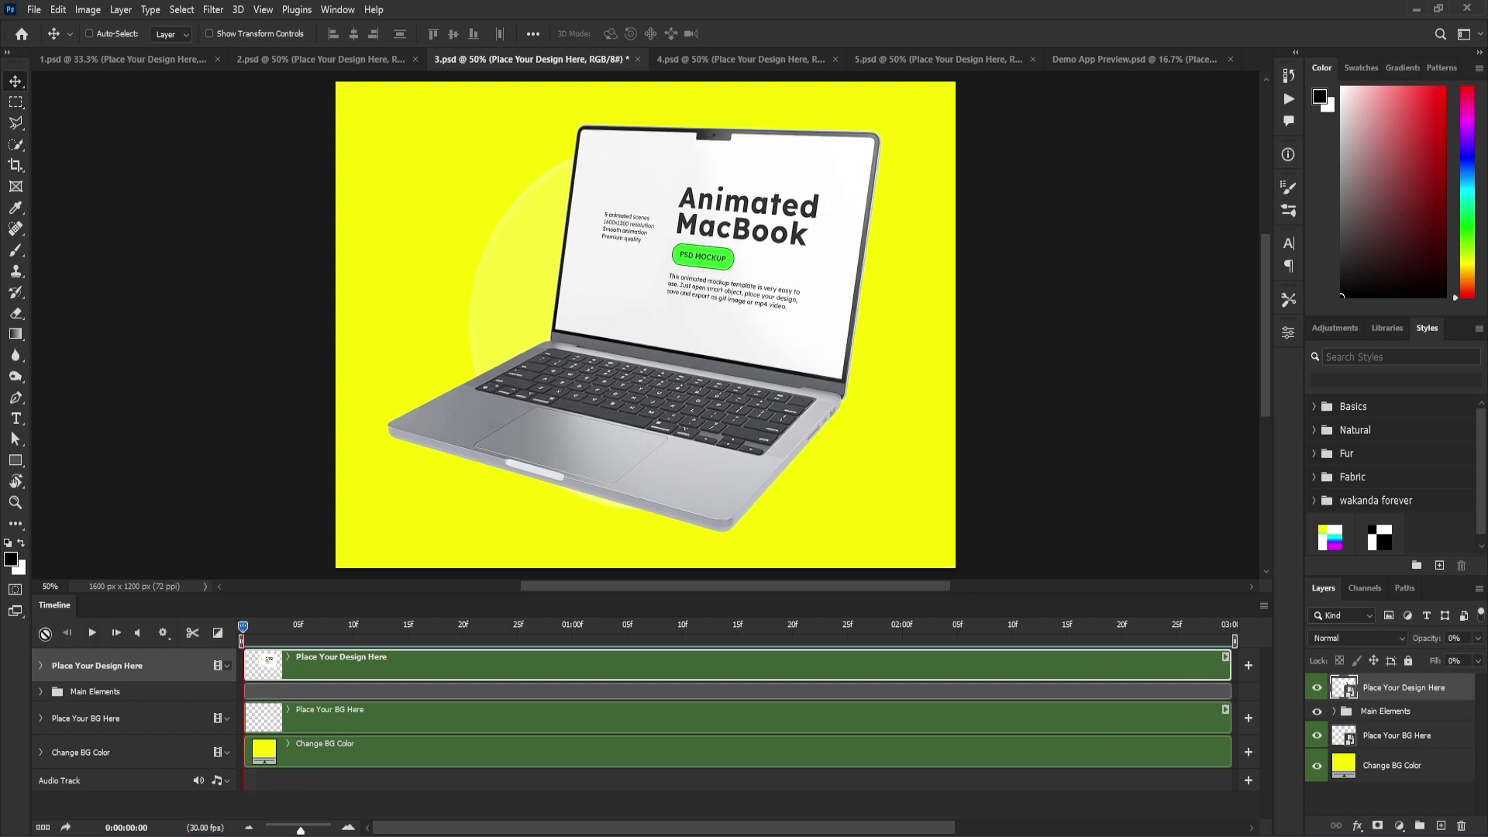
{"action": "key", "text": "ctrl+Tab"}
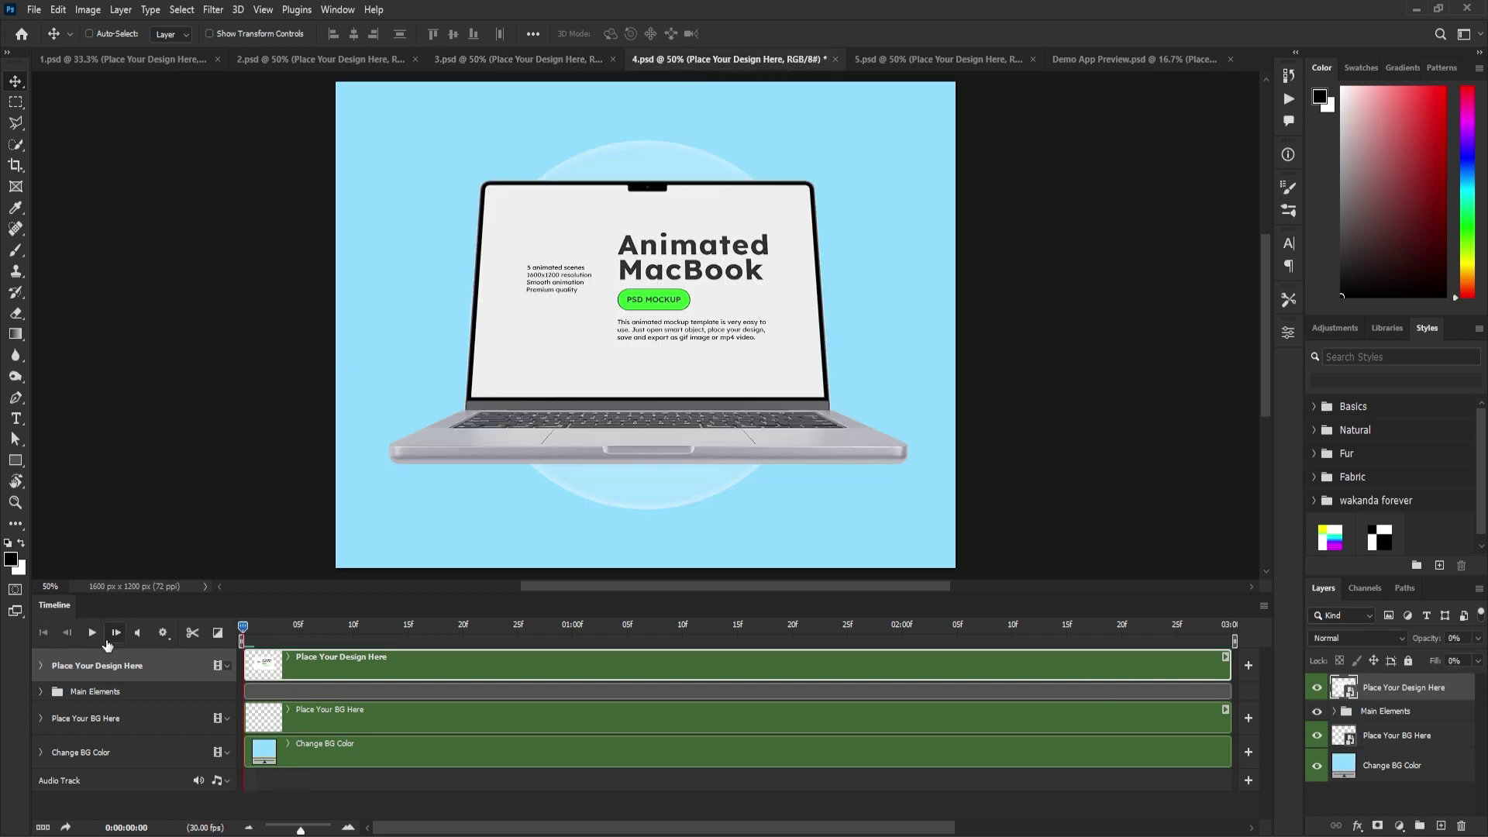
{"action": "left_click", "coordinate": [93, 634]}
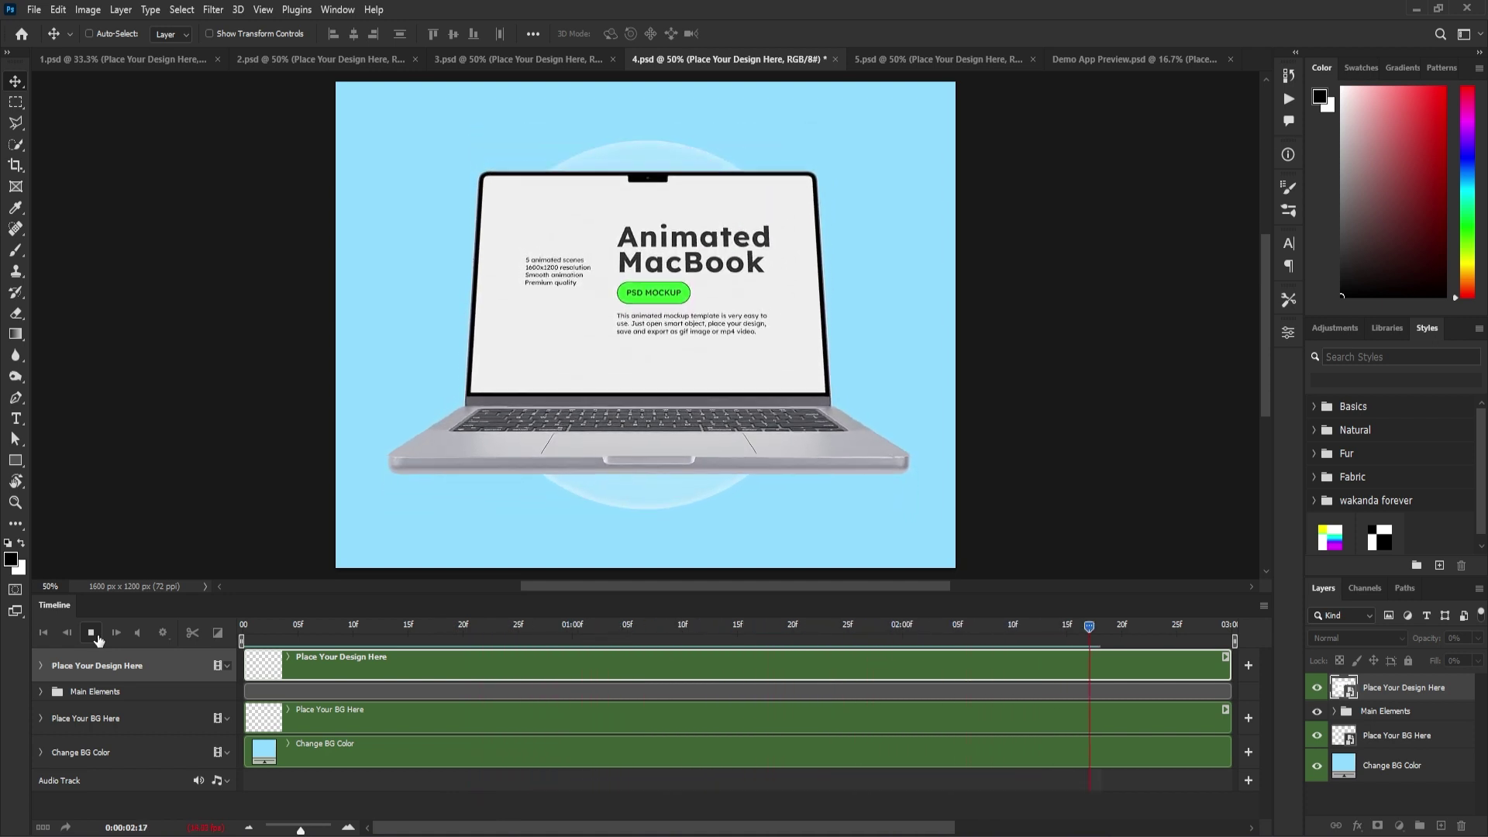
{"action": "left_click", "coordinate": [91, 634]}
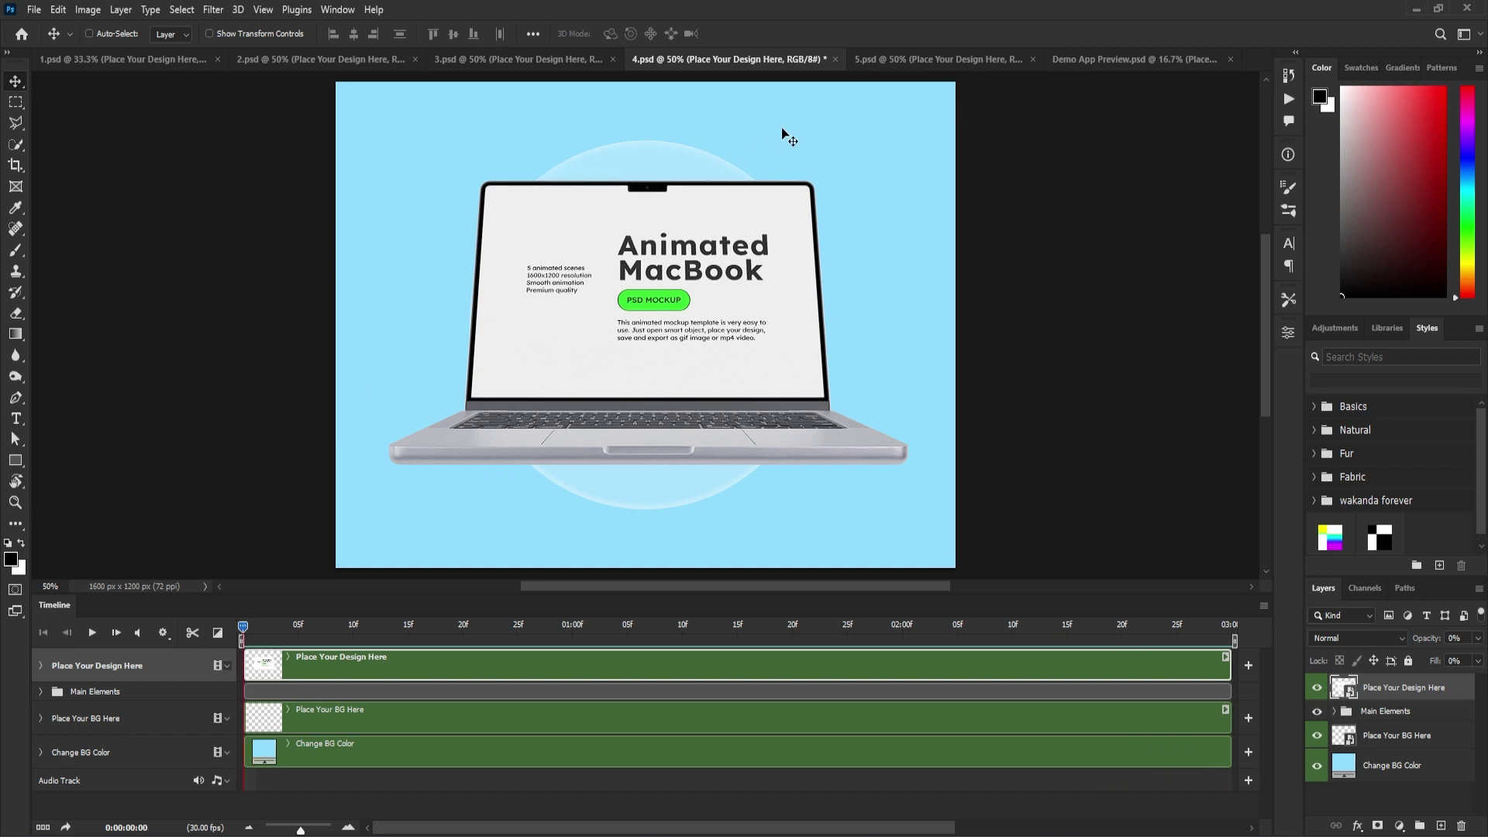
Step: Play the magenta 5.psd animation, then stop and rewind it to frame one
{"action": "left_click", "coordinate": [868, 60]}
{"action": "left_click", "coordinate": [93, 634]}
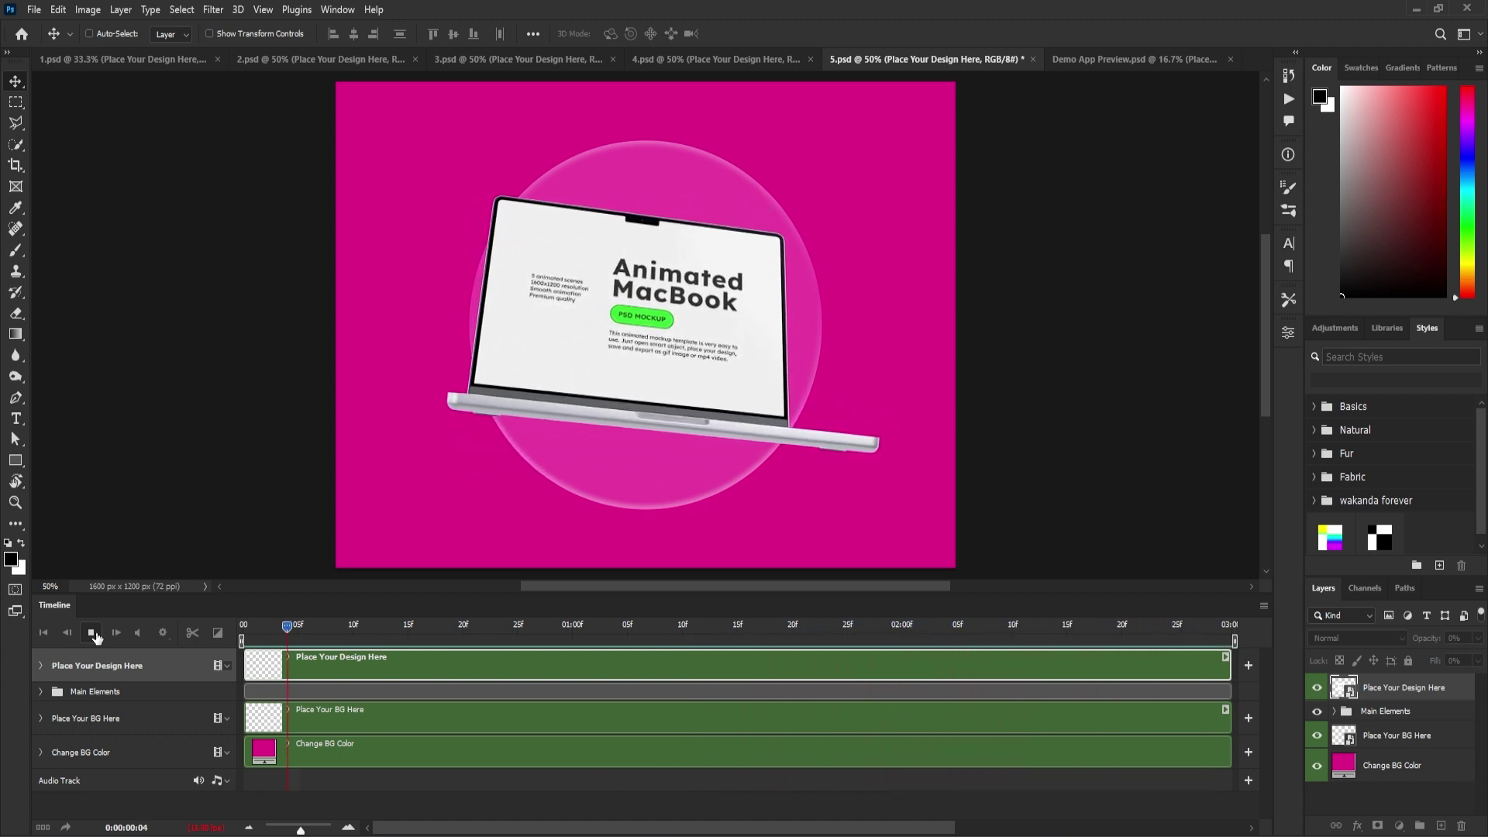
{"action": "left_click", "coordinate": [91, 635]}
{"action": "left_click", "coordinate": [44, 634]}
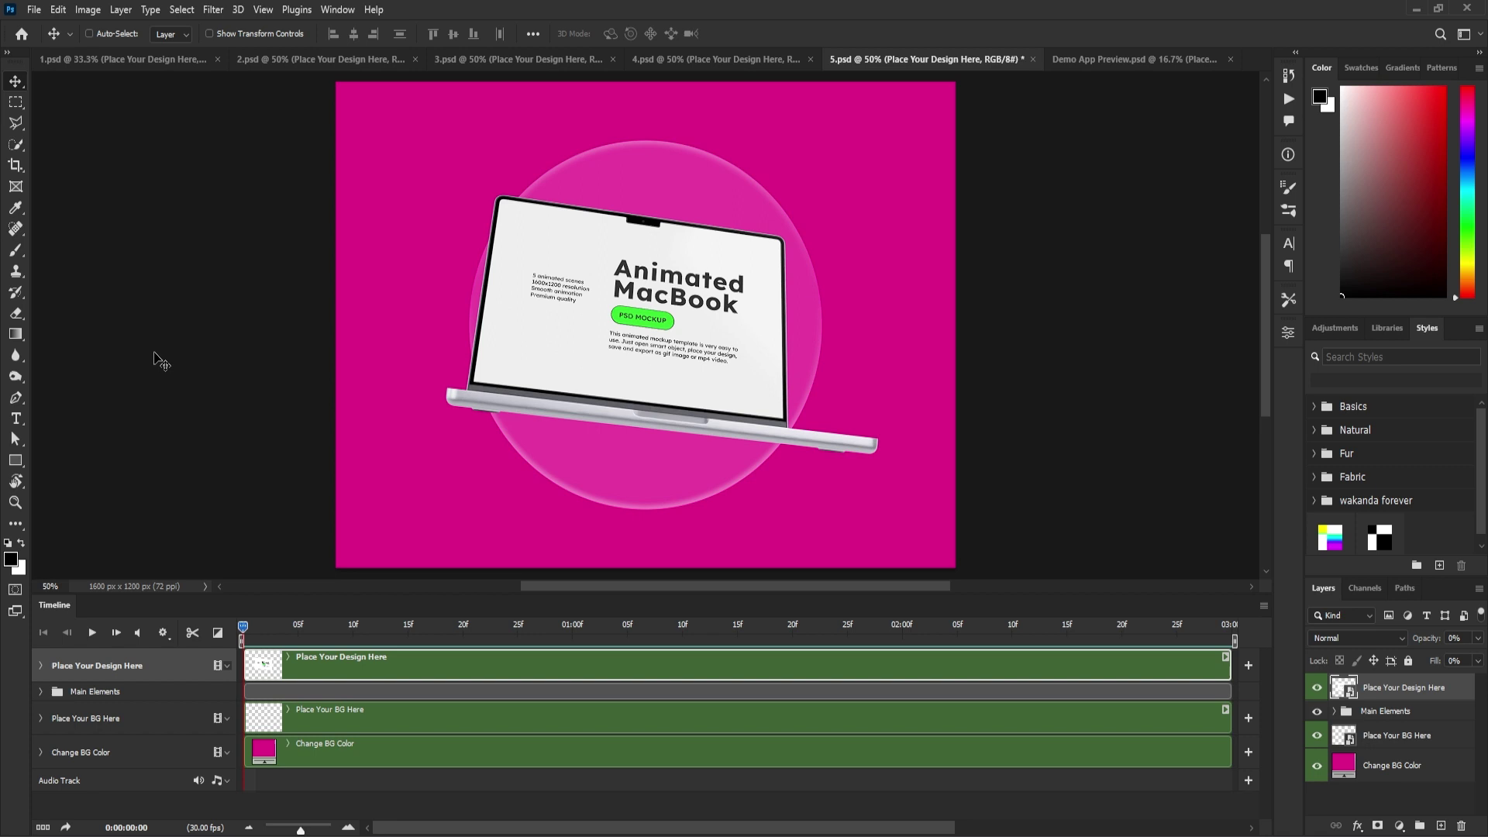
Step: Open the Place Your Design Here smart object contents from 1.psd
{"action": "left_click", "coordinate": [106, 62]}
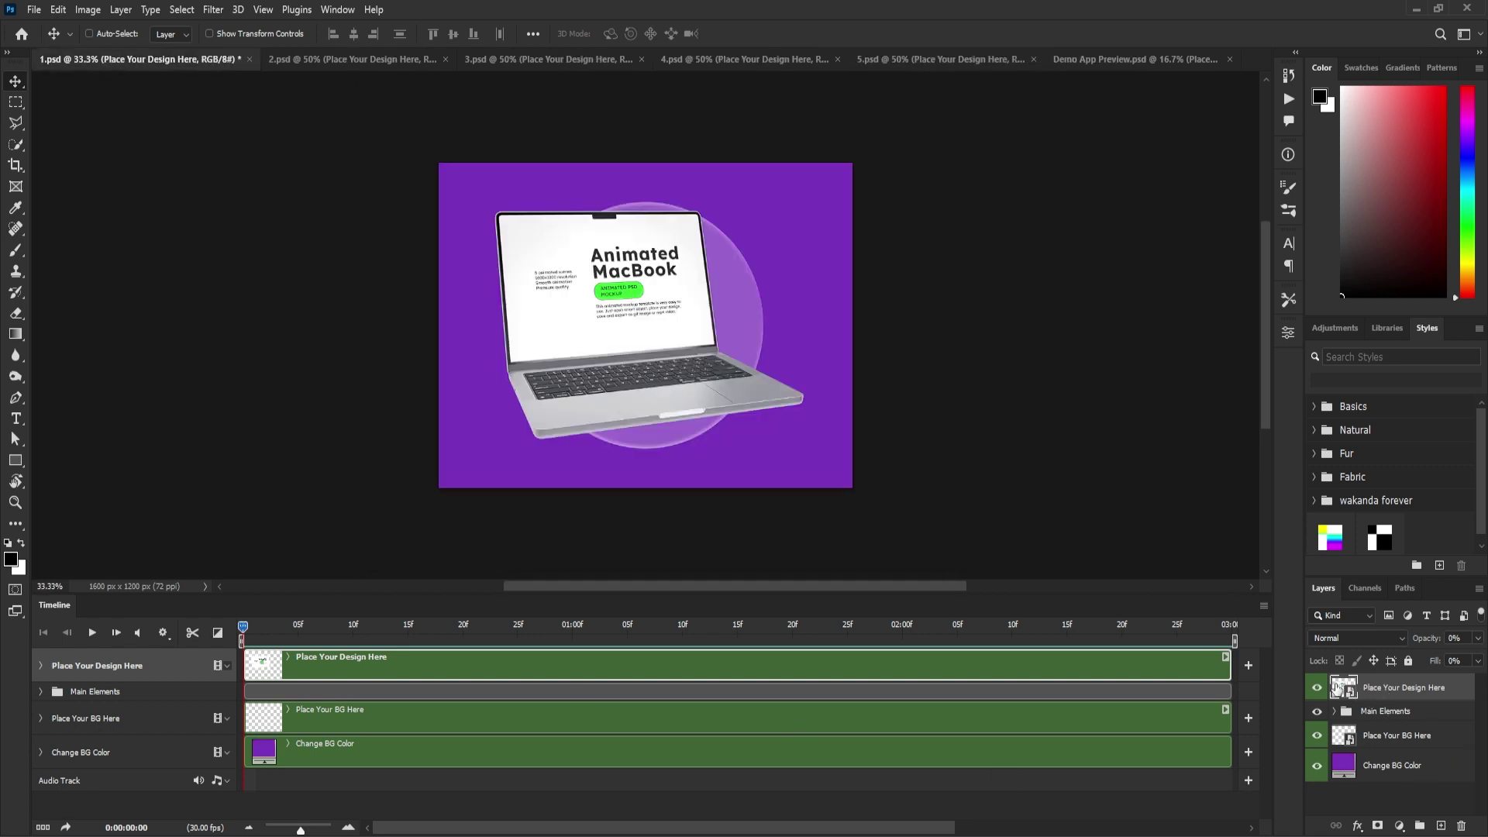
{"action": "double_click", "coordinate": [1342, 688]}
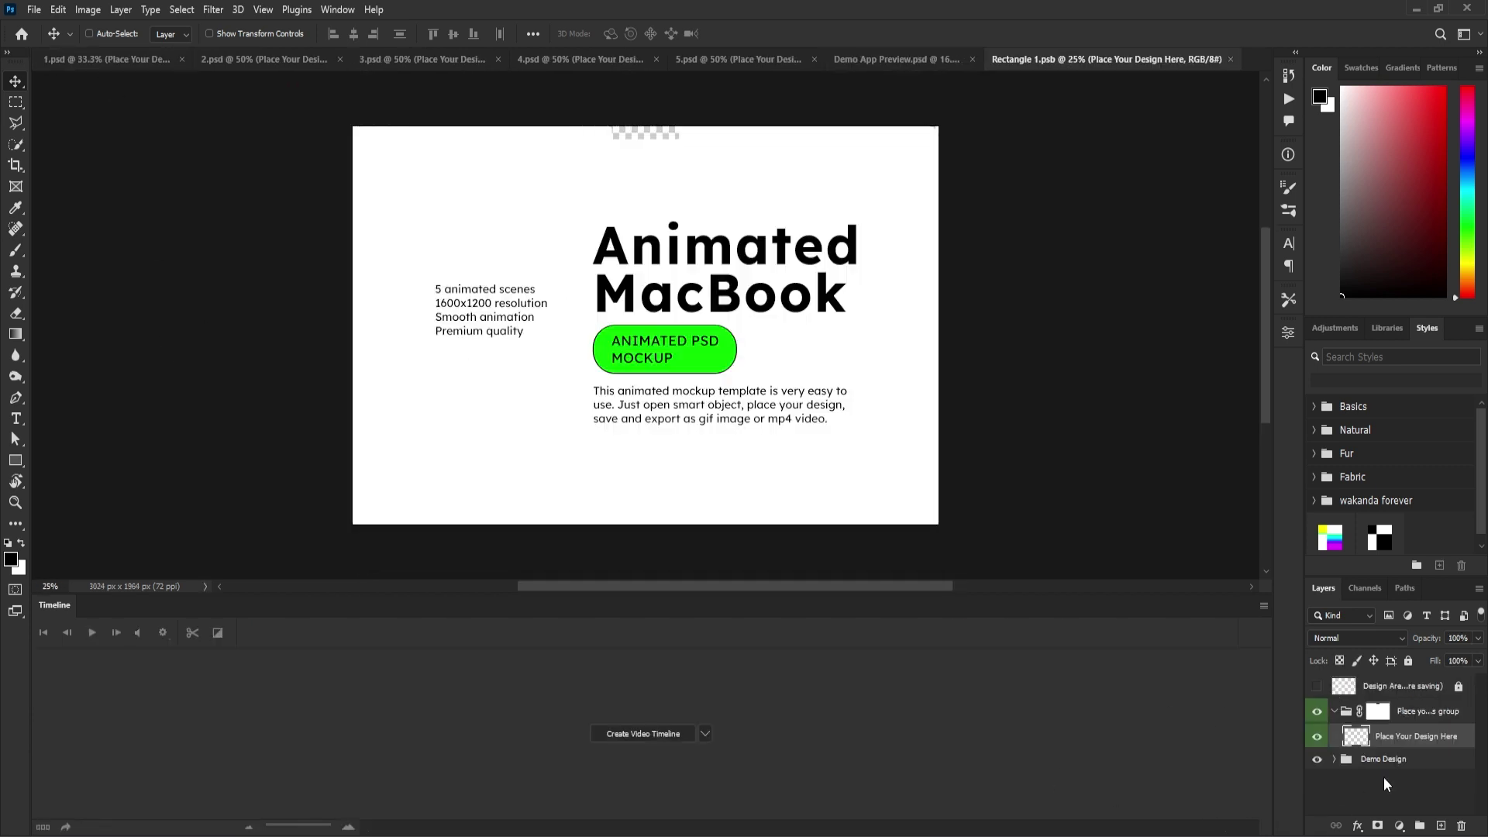
{"action": "left_click", "coordinate": [1332, 720]}
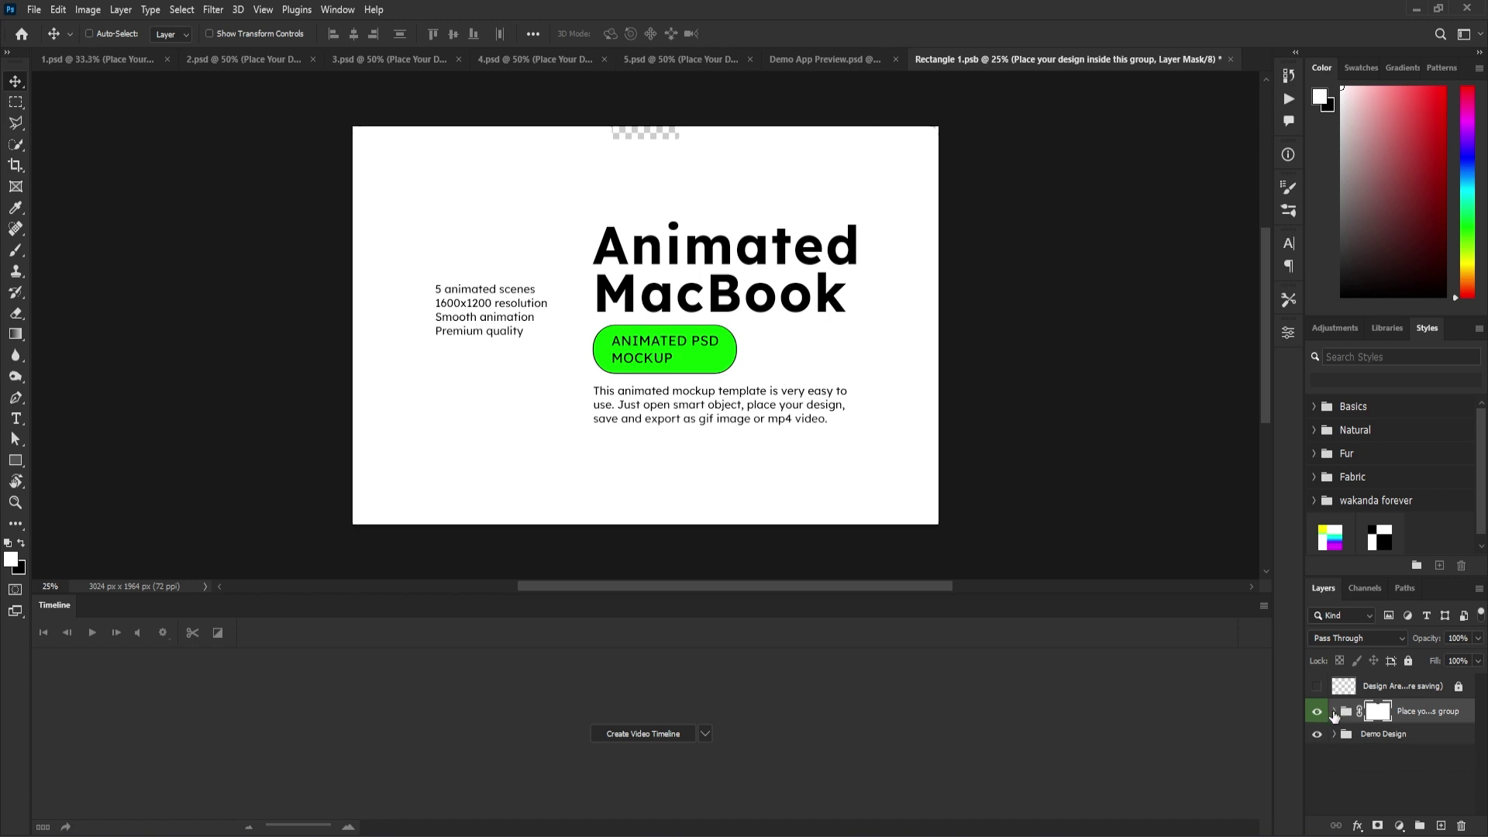
{"action": "left_click", "coordinate": [1418, 740]}
Step: In Demo App Preview.psd, check the three pages' visibility and select the Page 1 group
{"action": "left_click", "coordinate": [883, 62]}
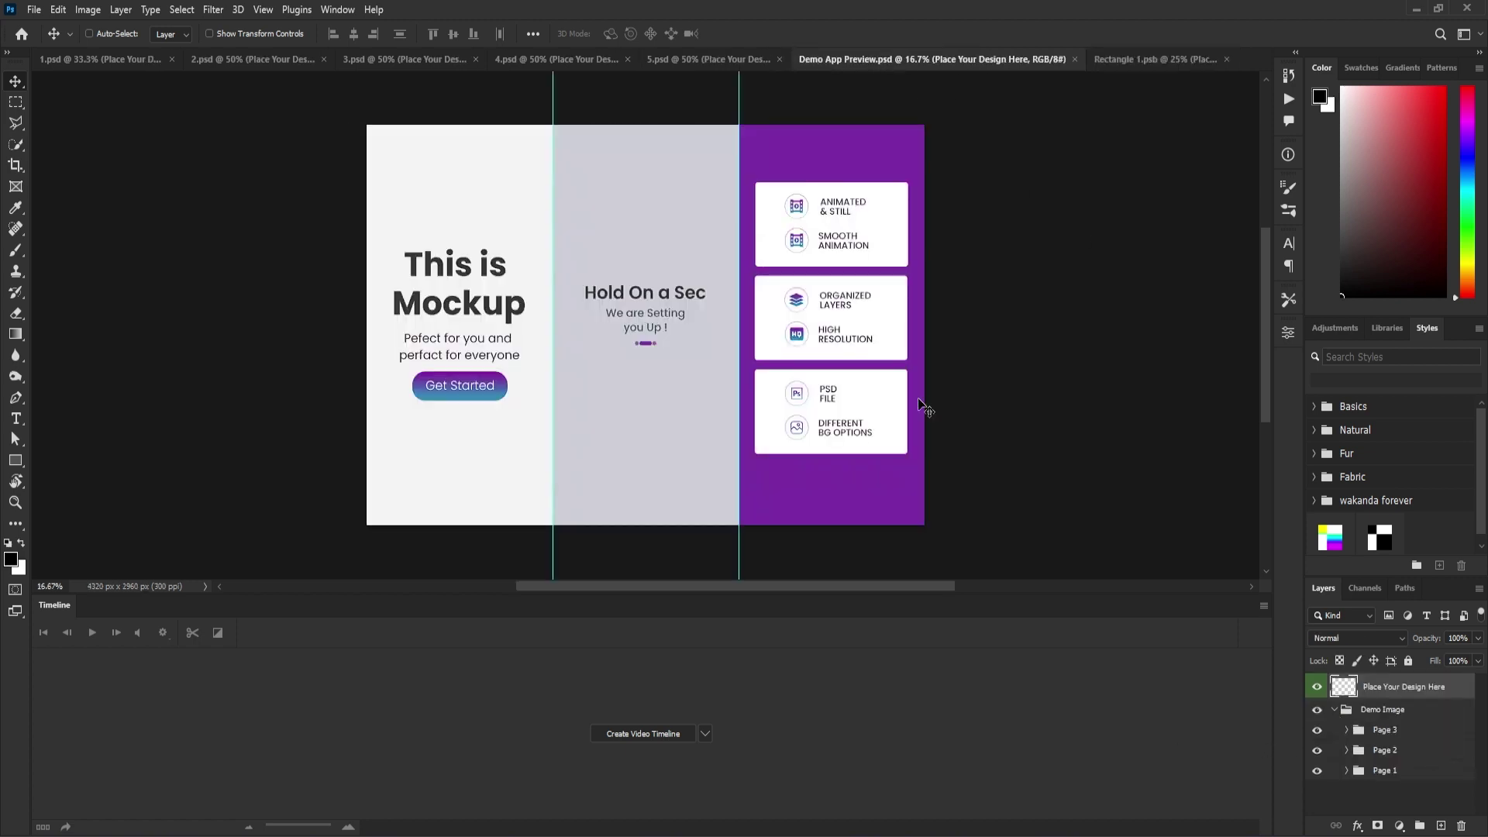
{"action": "double_click", "coordinate": [1316, 730]}
{"action": "left_click", "coordinate": [1317, 750]}
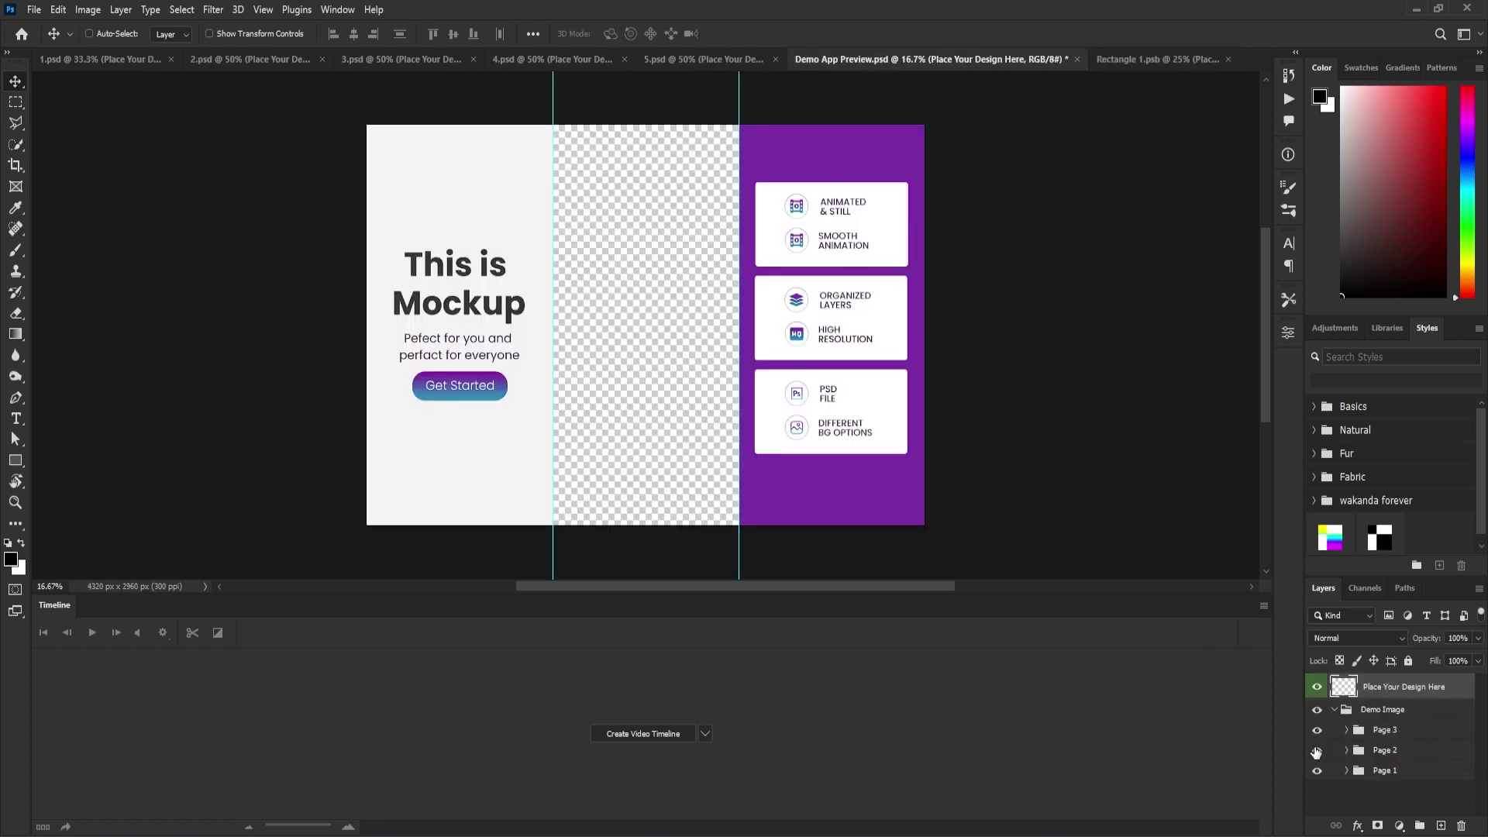
{"action": "left_click", "coordinate": [1316, 770]}
{"action": "left_click", "coordinate": [1379, 769]}
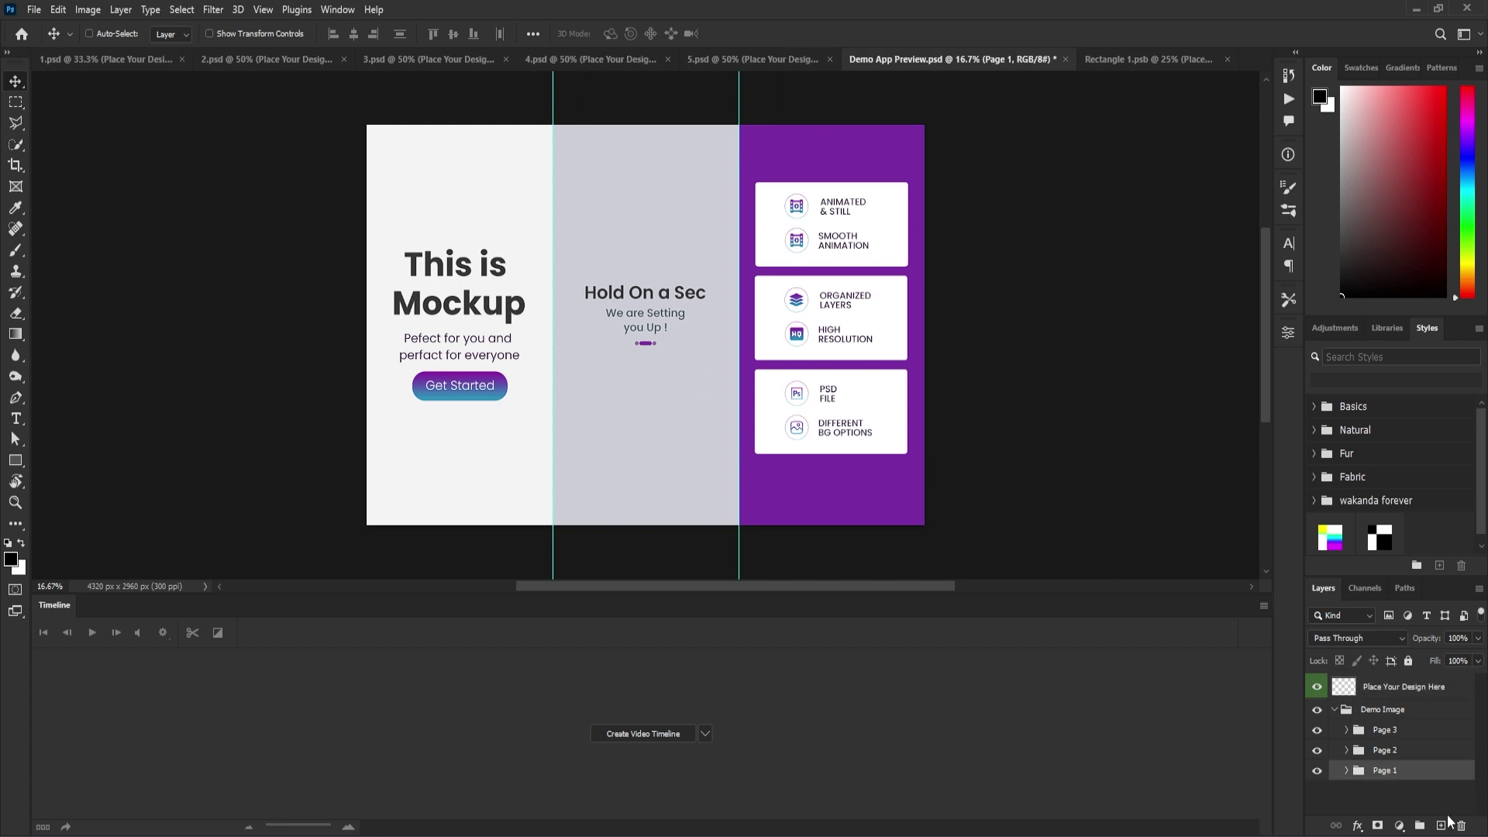
{"action": "left_click", "coordinate": [1387, 753]}
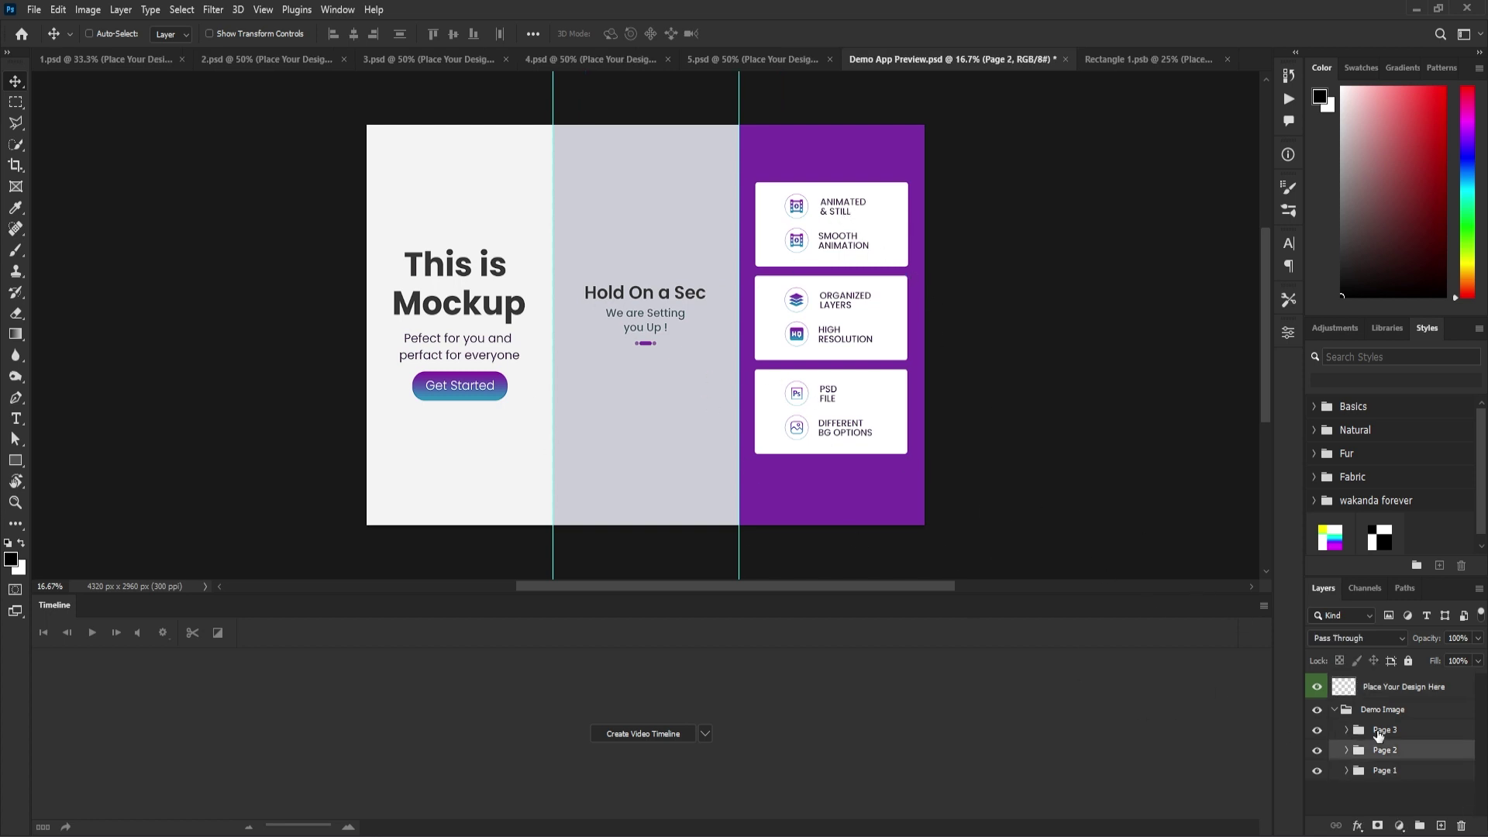
{"action": "left_click", "coordinate": [1387, 770]}
Step: Drag the Page 1 design into the Rectangle 1.psb screen document
{"action": "mouse_move", "coordinate": [516, 258]}
{"action": "left_mouse_down"}
{"action": "mouse_move", "coordinate": [432, 136]}
{"action": "mouse_move", "coordinate": [251, 64]}
{"action": "mouse_move", "coordinate": [1052, 131]}
{"action": "left_mouse_up"}
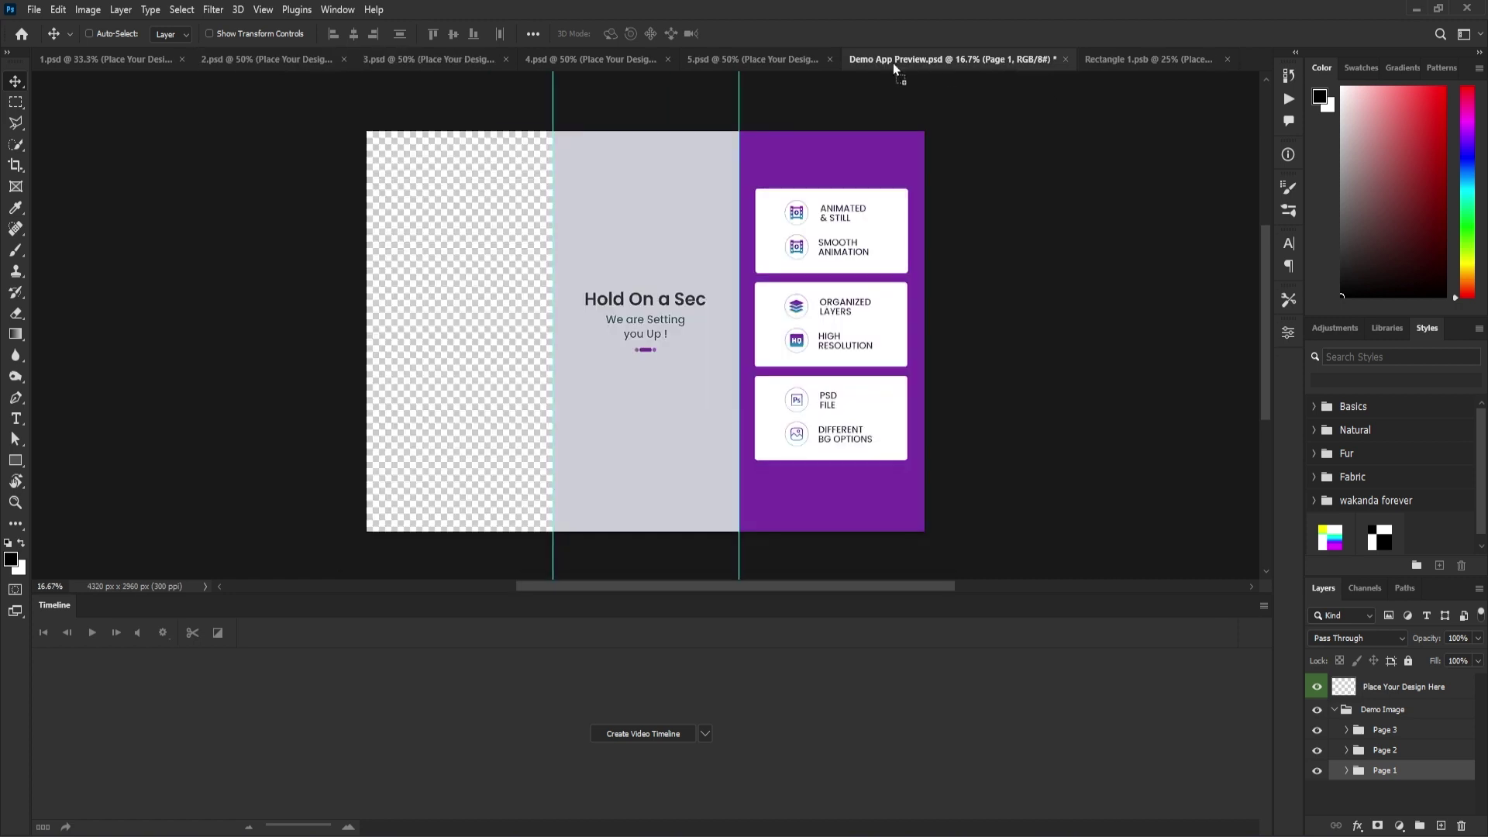
{"action": "left_click_drag", "start_coordinate": [1002, 59], "coordinate": [1149, 62]}
{"action": "left_click_drag", "start_coordinate": [688, 298], "coordinate": [726, 436]}
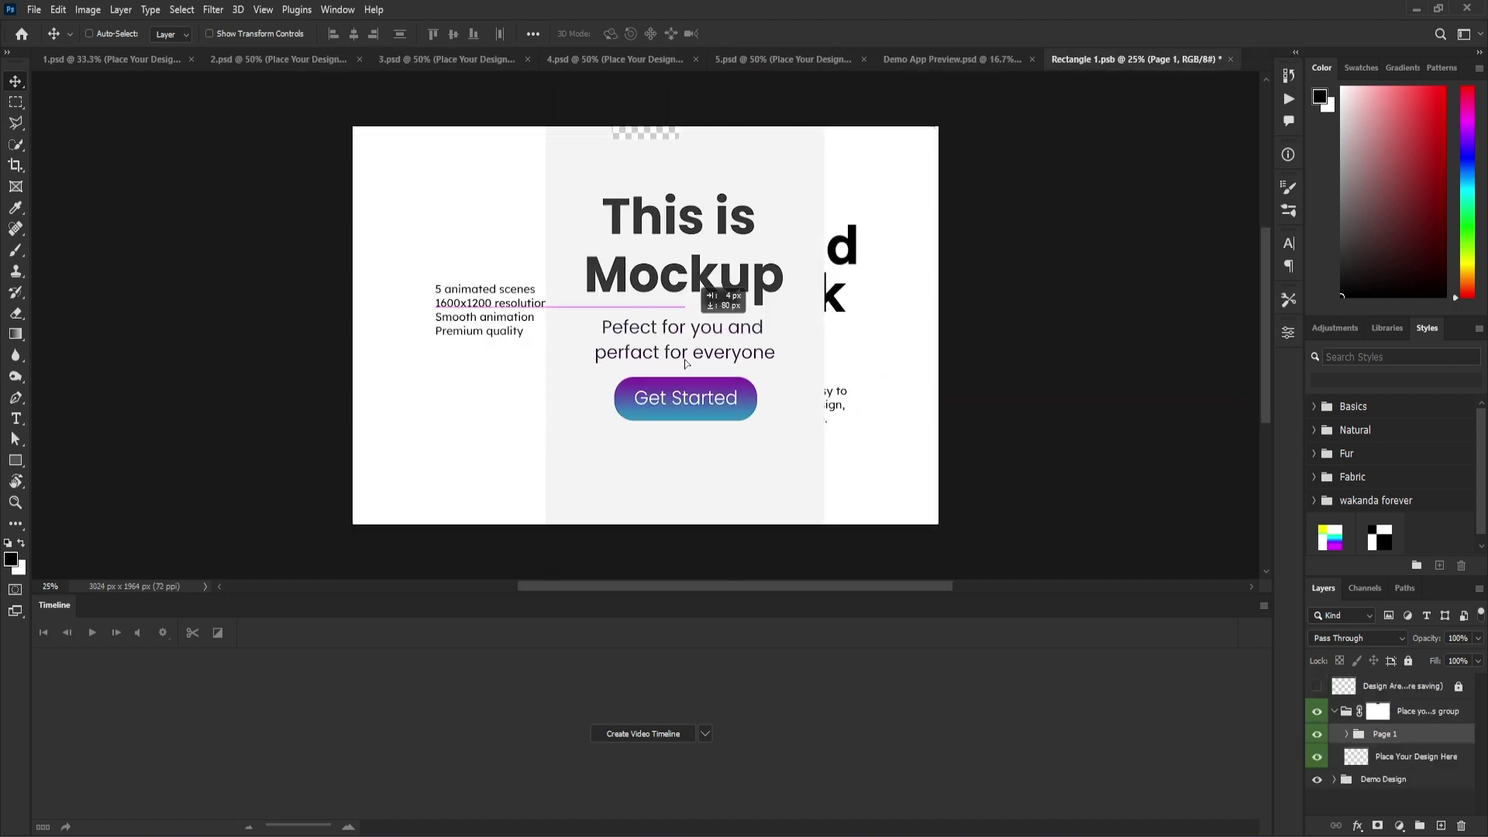
{"action": "key", "text": "ctrl+minus"}
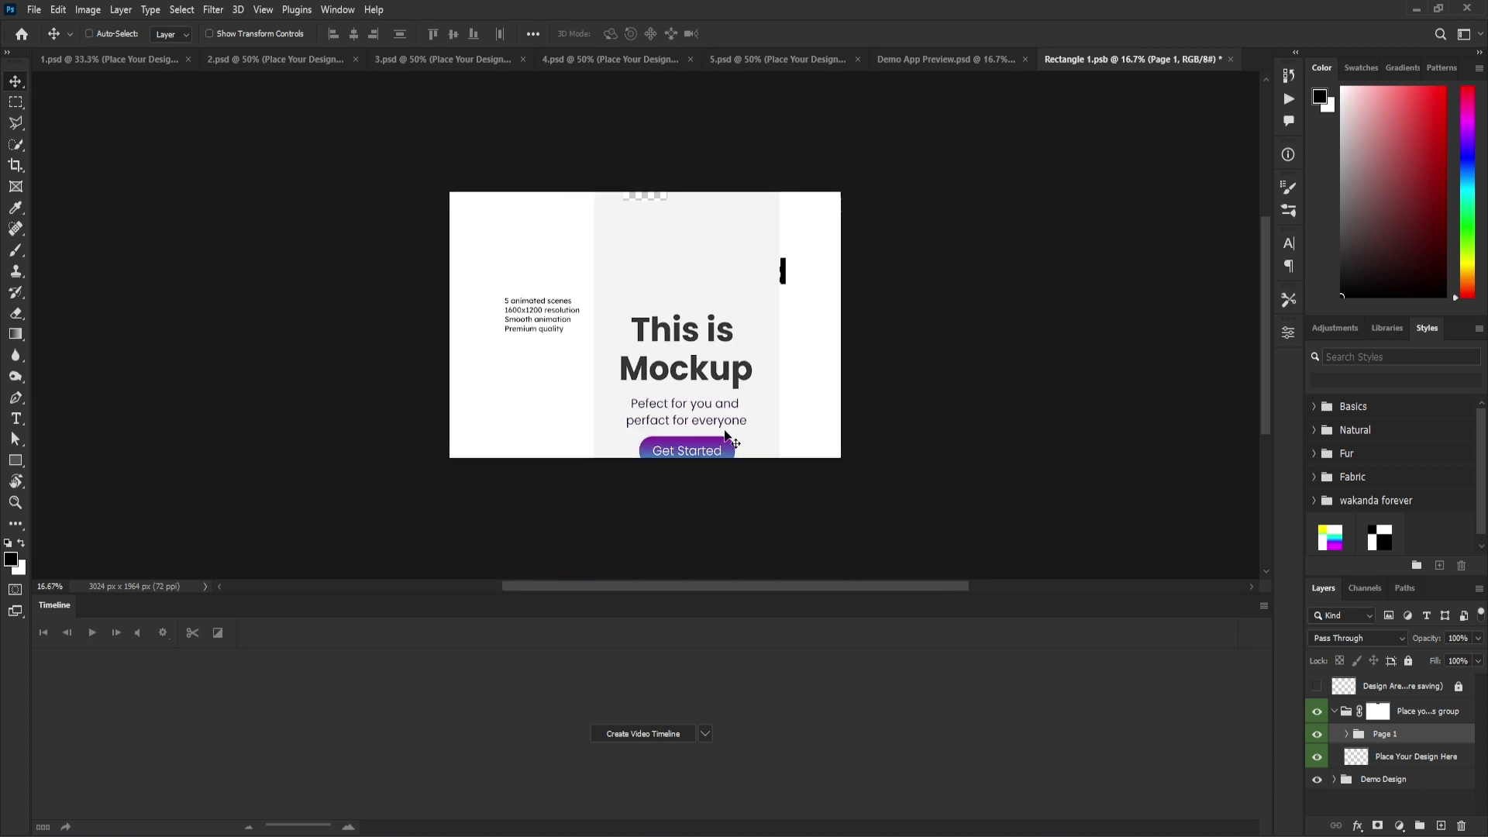
Step: Free-transform the Rectangle 1 background to fit the canvas bottom, right and left edges
{"action": "left_click", "coordinate": [1346, 734]}
{"action": "scroll", "coordinate": [1395, 744], "scroll_direction": "down", "scroll_amount": 2}
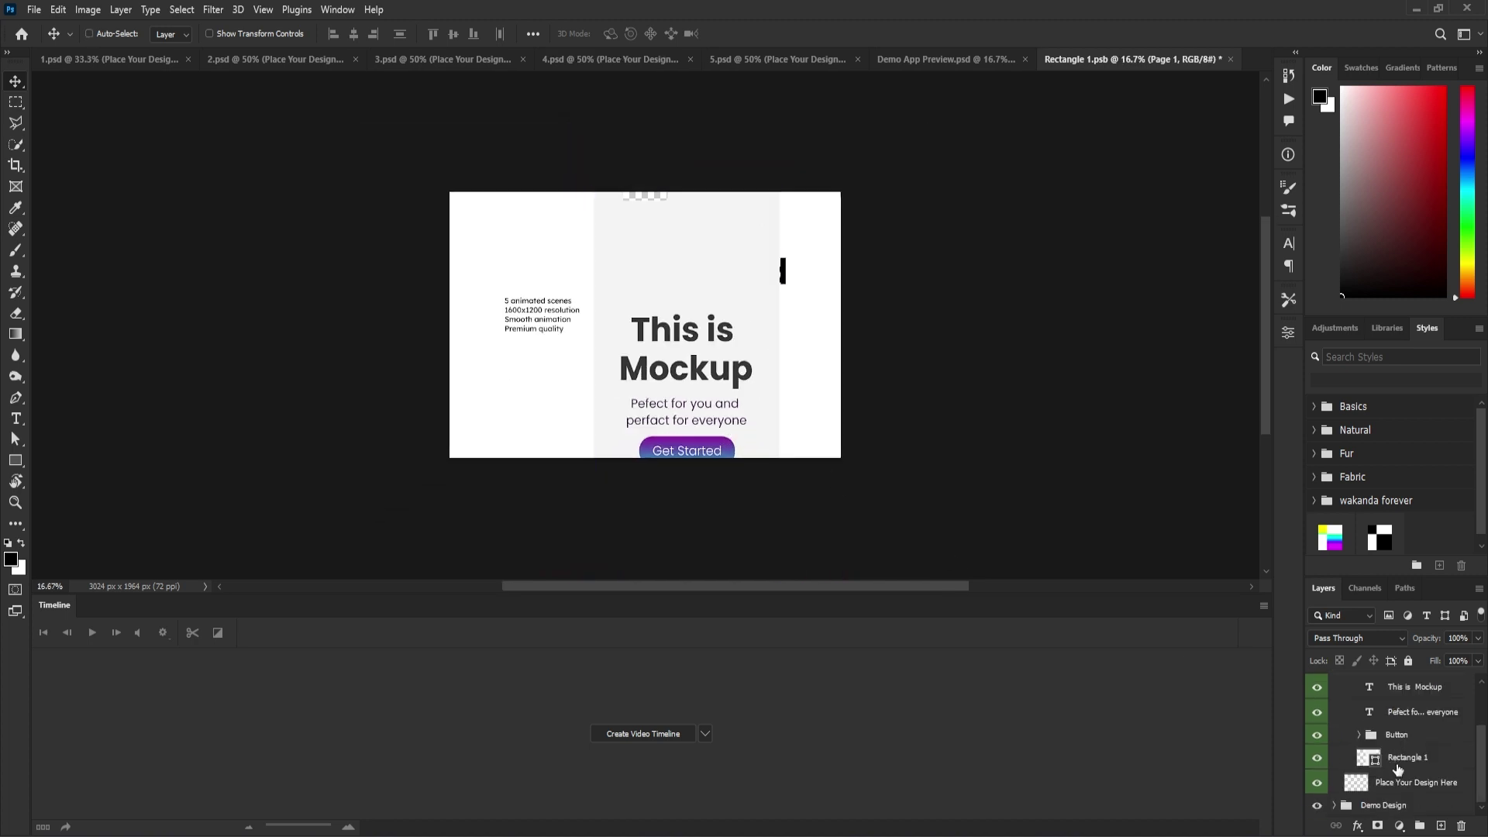
{"action": "left_click", "coordinate": [1406, 757]}
{"action": "key", "text": "ctrl+t"}
{"action": "key", "text": "ctrl+minus"}
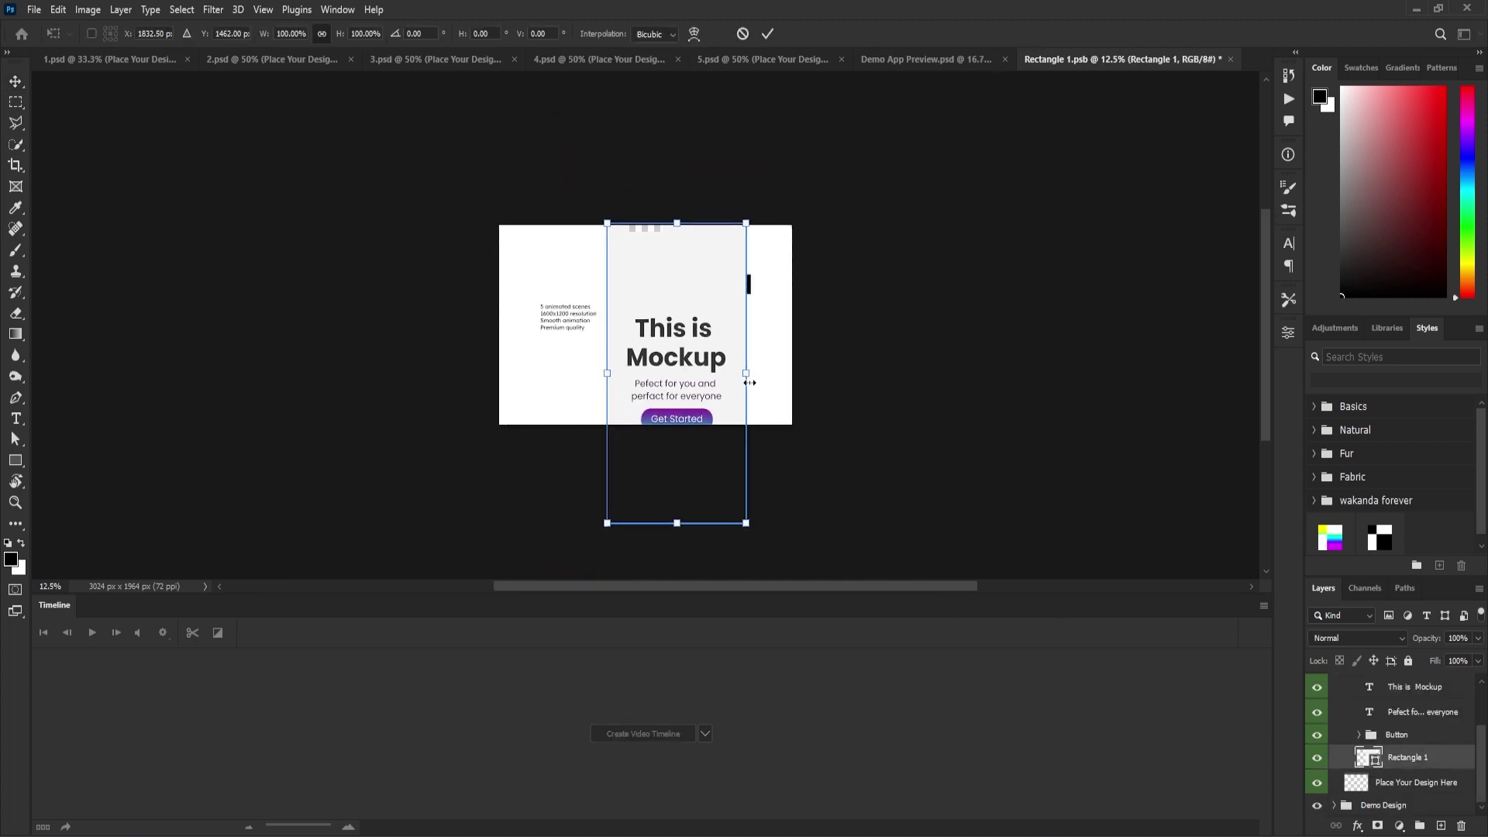
{"action": "left_click_drag", "start_coordinate": [677, 525], "coordinate": [676, 424]}
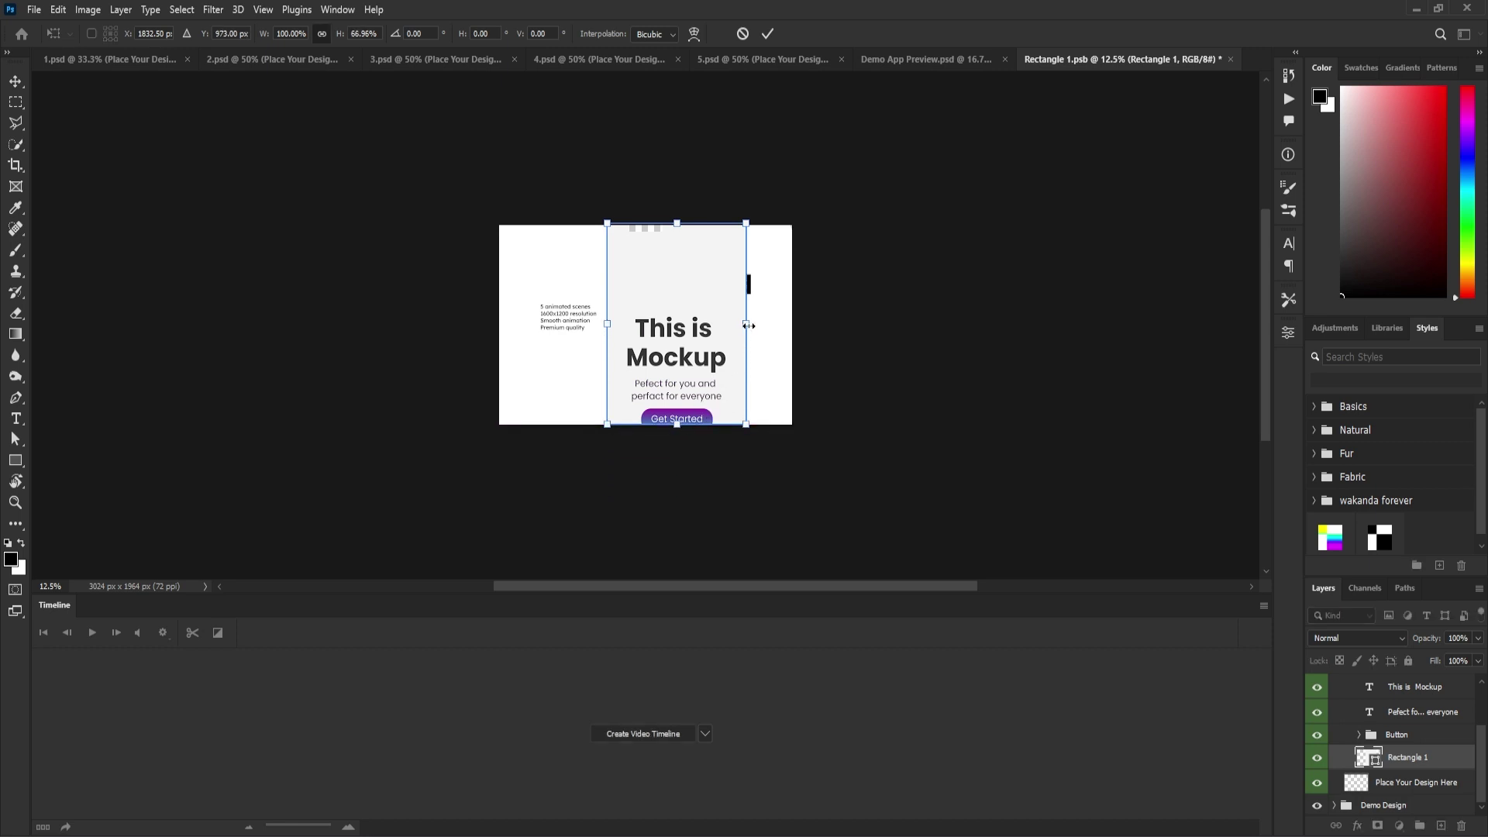
{"action": "left_click_drag", "start_coordinate": [749, 325], "coordinate": [791, 326]}
{"action": "left_click_drag", "start_coordinate": [607, 324], "coordinate": [499, 326]}
Step: Commit the resize and fill Rectangle 1 with a near-black colour
{"action": "key", "text": "Return"}
{"action": "double_click", "coordinate": [1369, 757]}
{"action": "type", "text": "2d1d1d"}
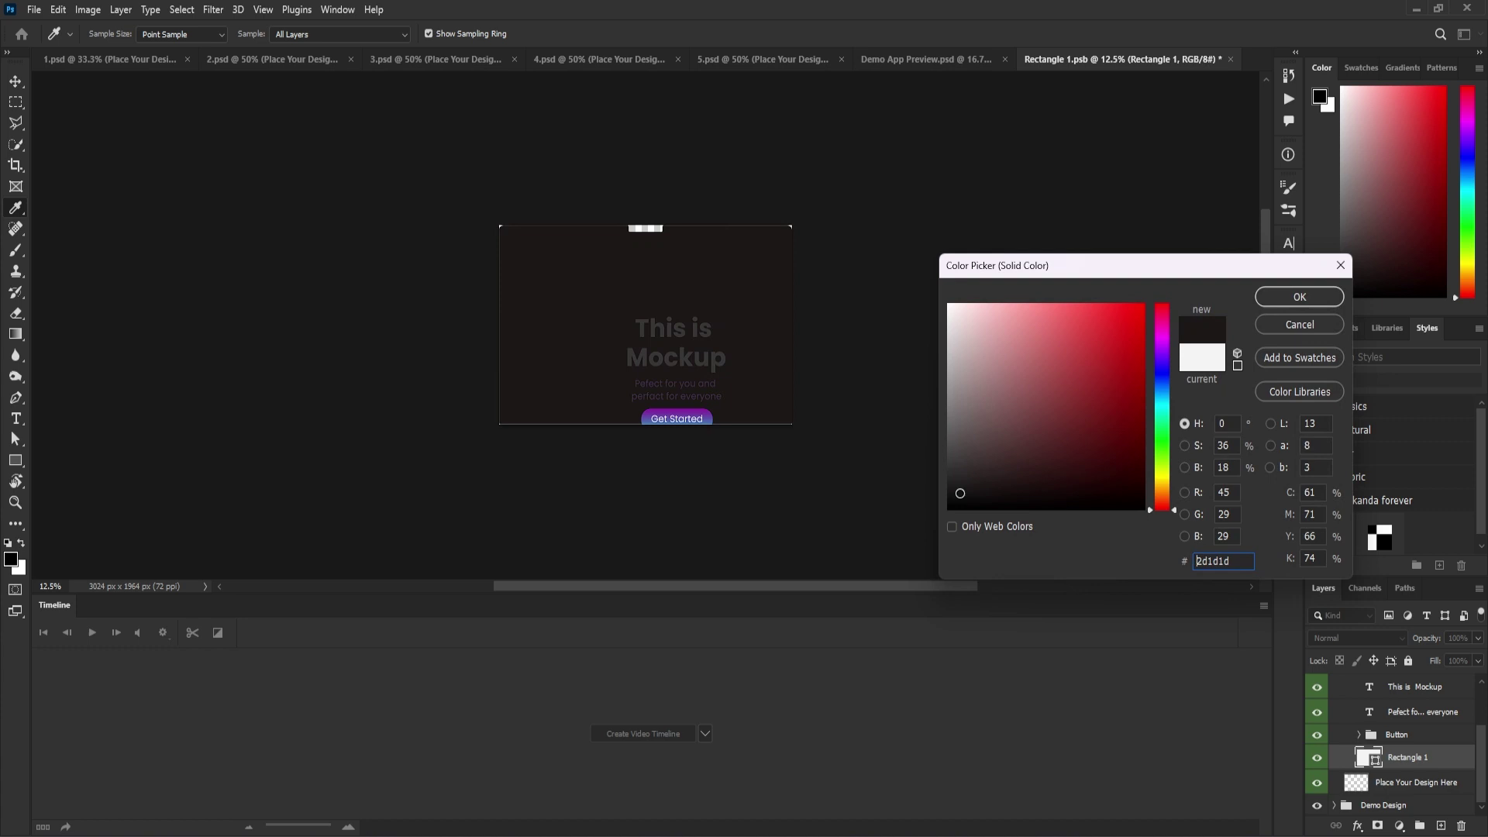
{"action": "left_click", "coordinate": [903, 481]}
{"action": "left_click", "coordinate": [837, 474]}
Step: Select the title, subtitle and button layers and move them into place on the screen
{"action": "key", "text": "Return"}
{"action": "key", "text": "v"}
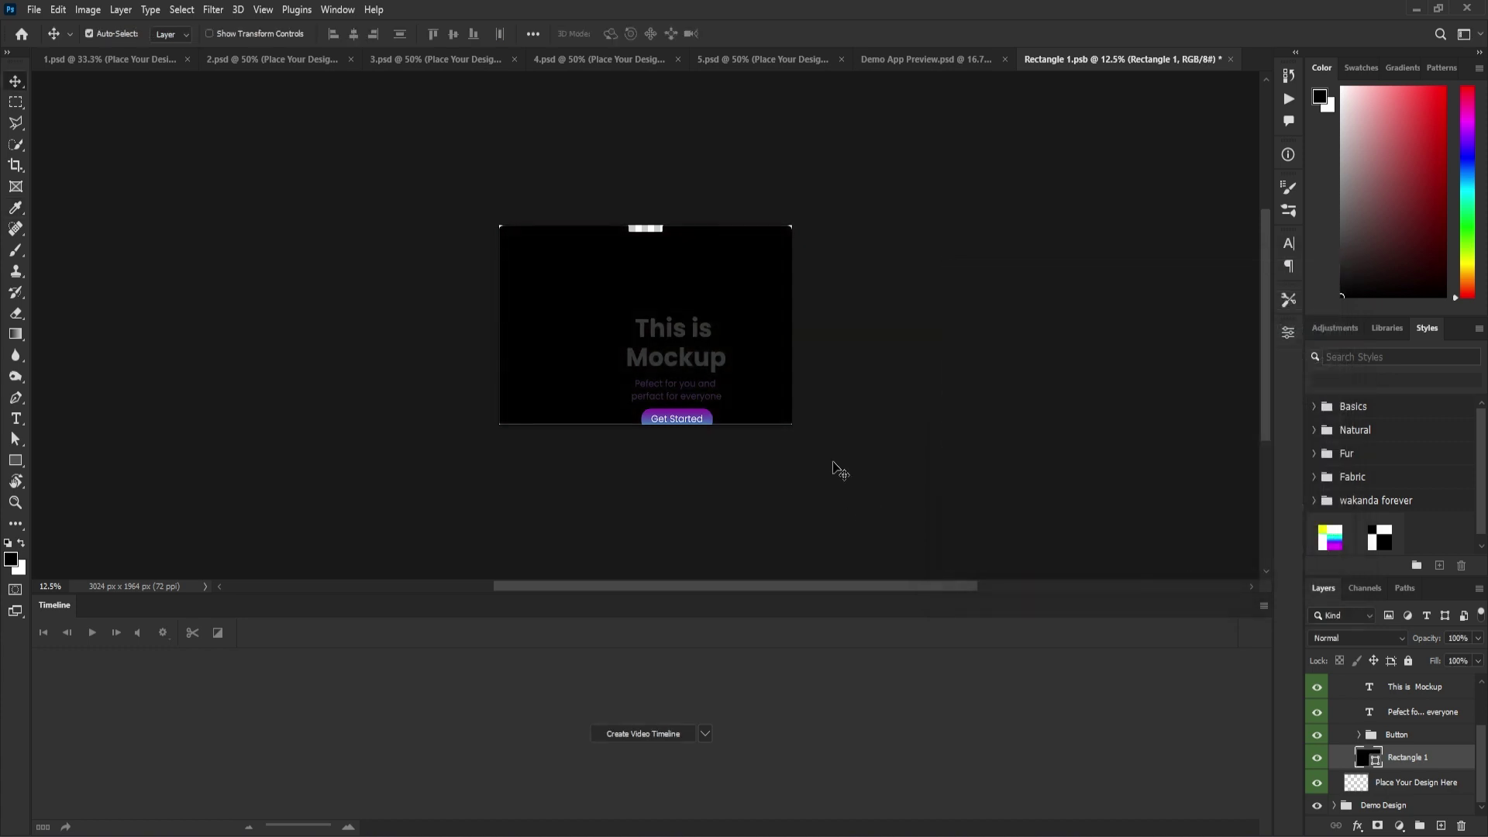
{"action": "key", "text": "ctrl+plus"}
{"action": "scroll", "coordinate": [1418, 739], "scroll_direction": "up", "scroll_amount": 1}
{"action": "left_click", "coordinate": [1418, 737], "text": "shift"}
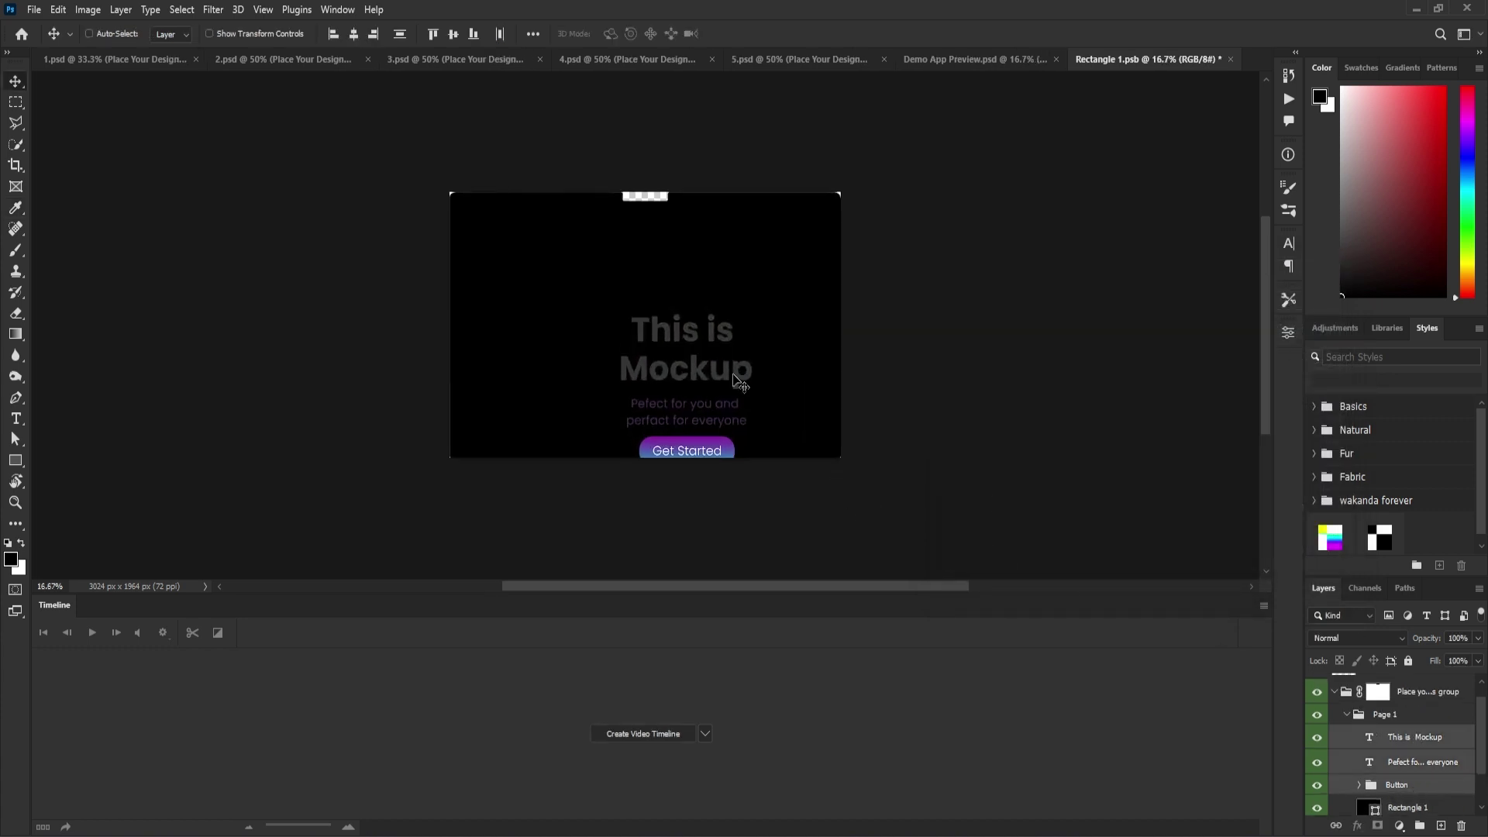
{"action": "left_click_drag", "start_coordinate": [712, 342], "coordinate": [677, 293]}
Step: Change the This is Mockup title and subtitle text to white
{"action": "key", "text": "ctrl+plus"}
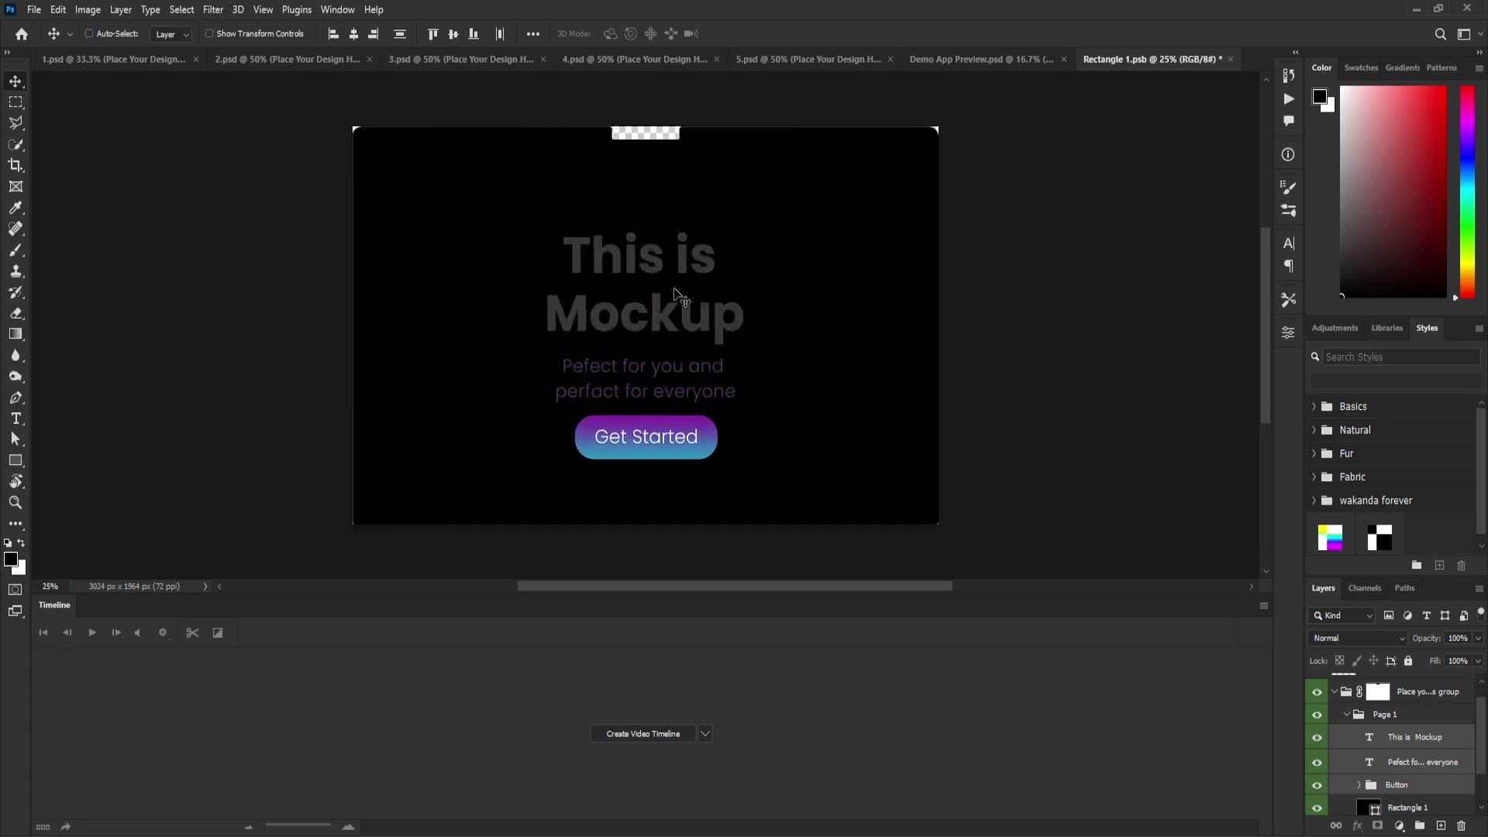
{"action": "double_click", "coordinate": [679, 293]}
{"action": "key", "text": "ctrl+a"}
{"action": "left_click", "coordinate": [22, 543]}
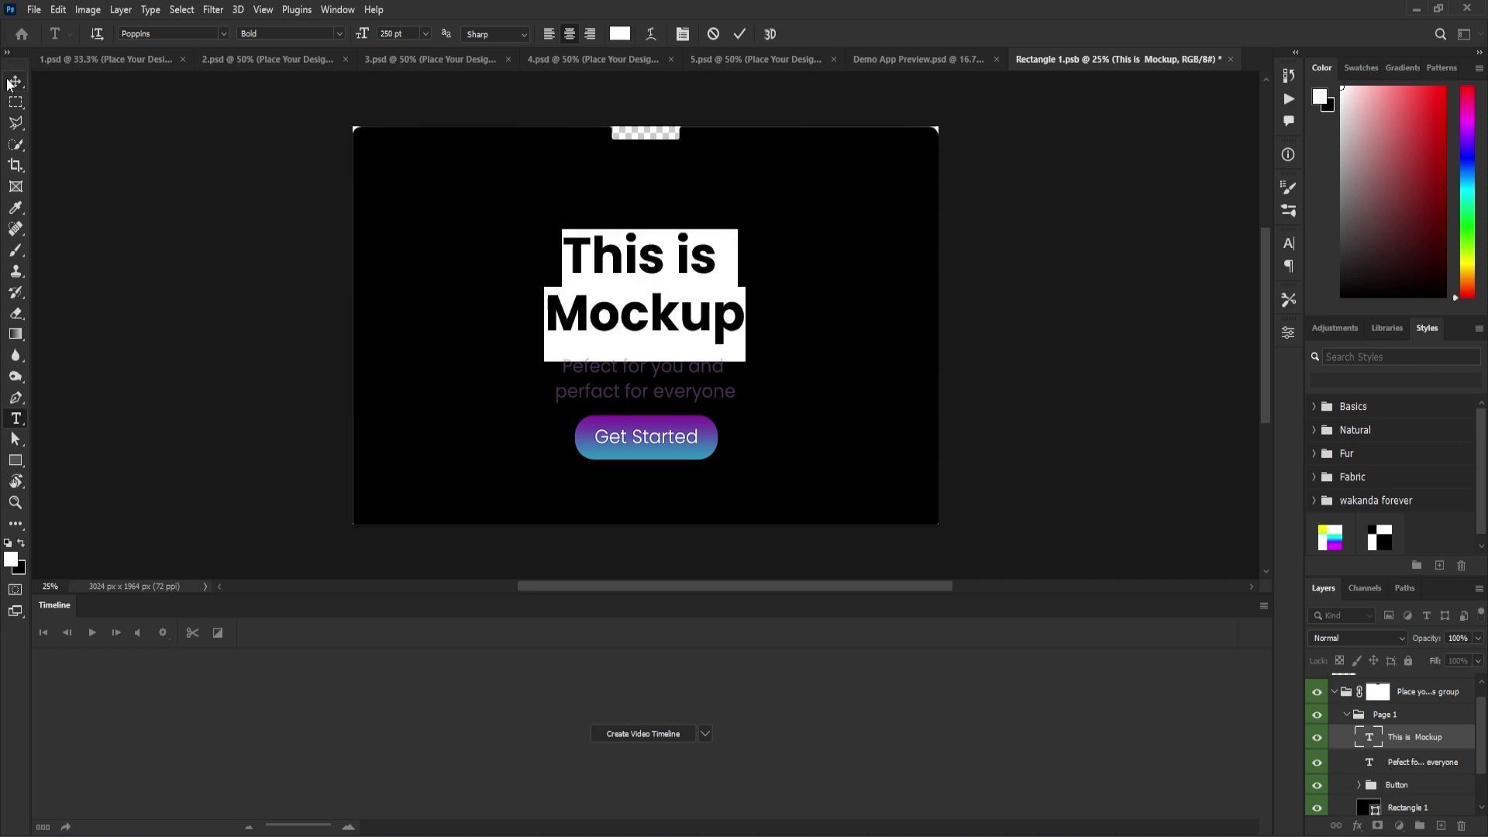
{"action": "left_click", "coordinate": [548, 379]}
{"action": "key", "text": "ctrl+a"}
{"action": "left_click", "coordinate": [22, 543]}
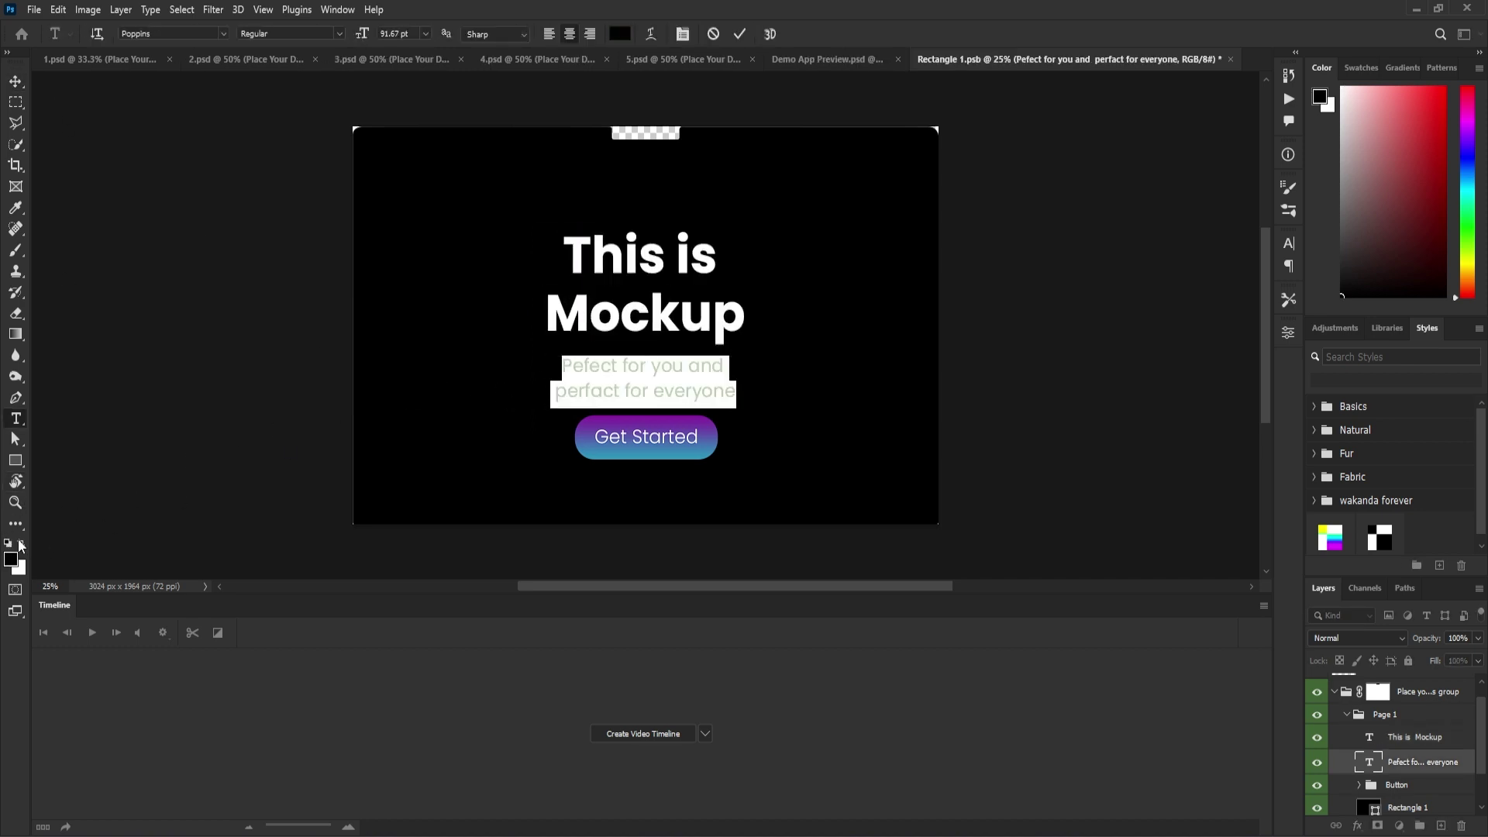
{"action": "left_click", "coordinate": [15, 80]}
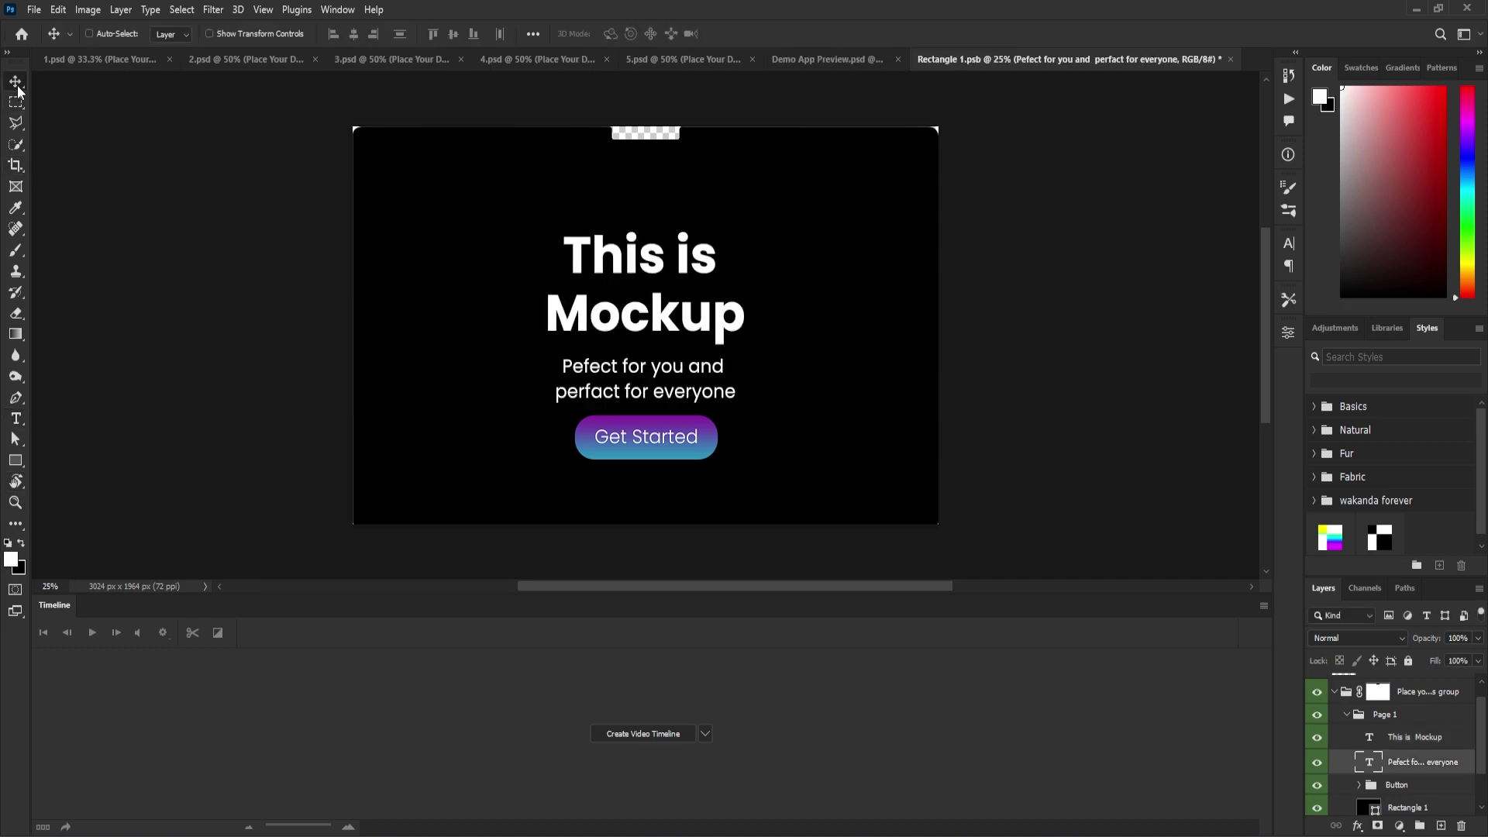
Step: Save Rectangle 1.psb and close its document
{"action": "left_click", "coordinate": [31, 9]}
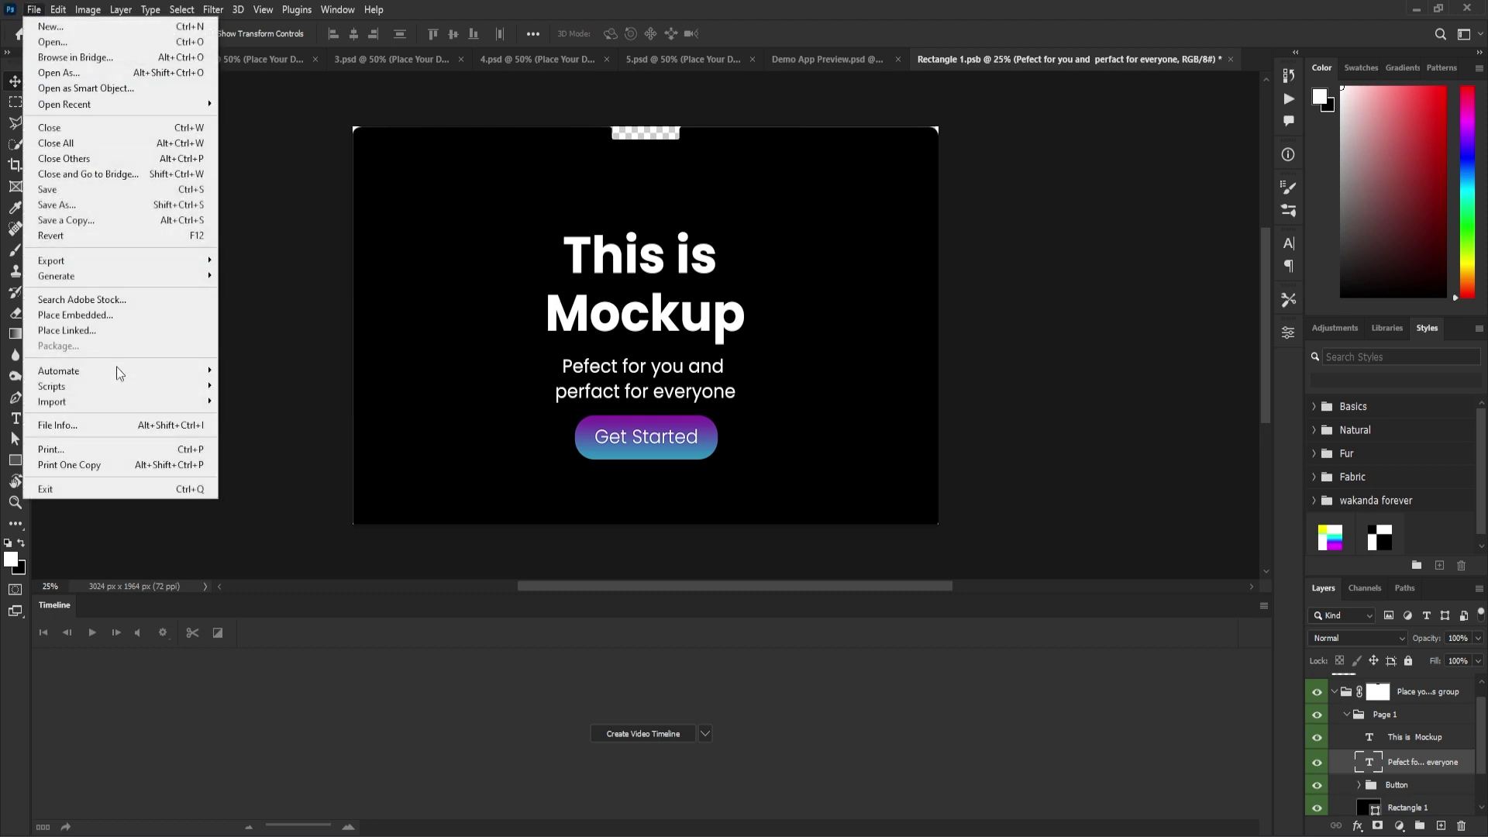
{"action": "left_click", "coordinate": [51, 194]}
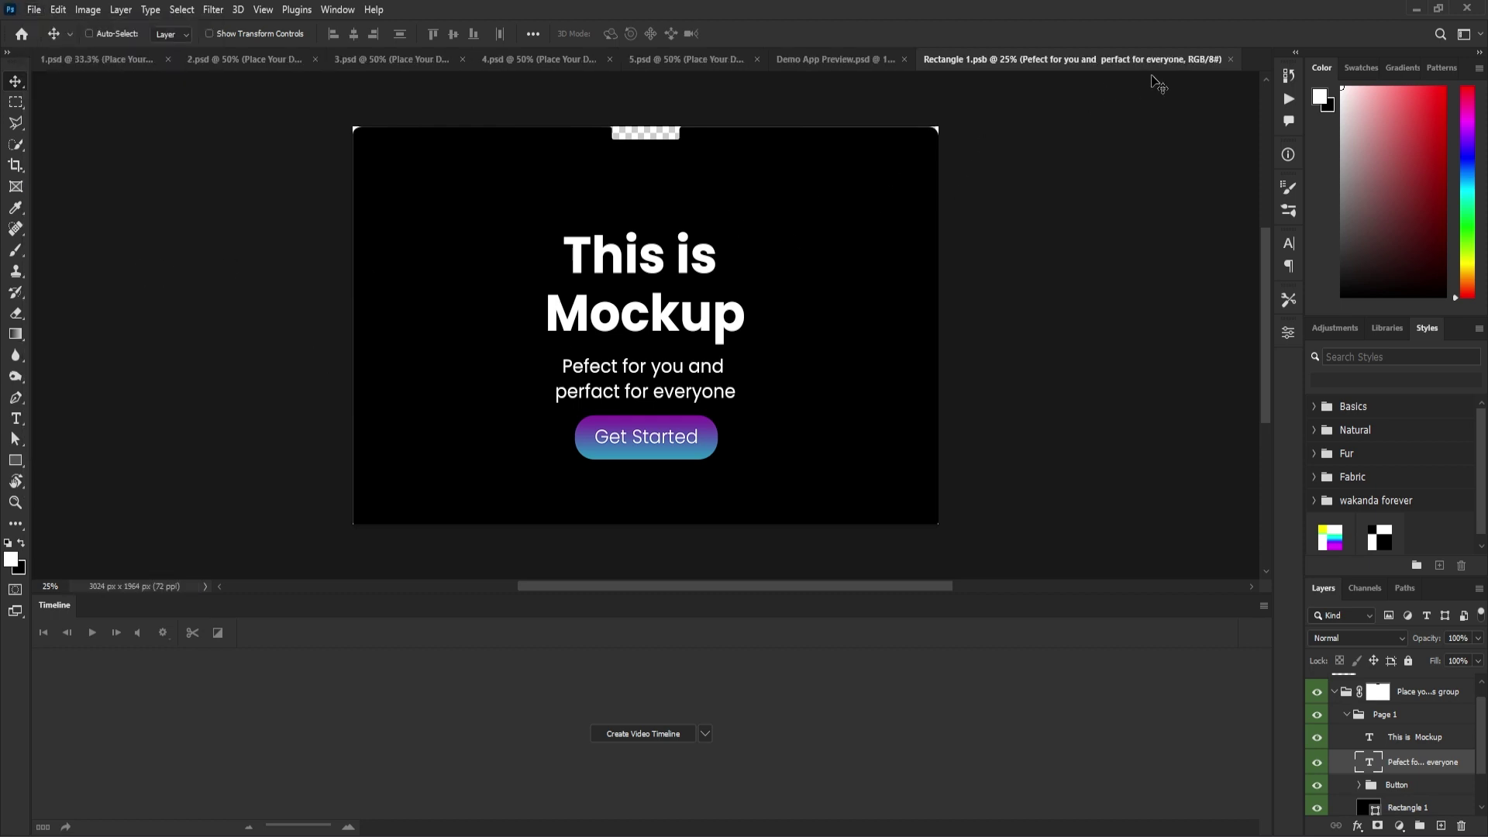
{"action": "left_click", "coordinate": [1229, 59]}
Step: Preview the 1.psd animation with the new screen design, then stop and rewind it
{"action": "left_click", "coordinate": [93, 59]}
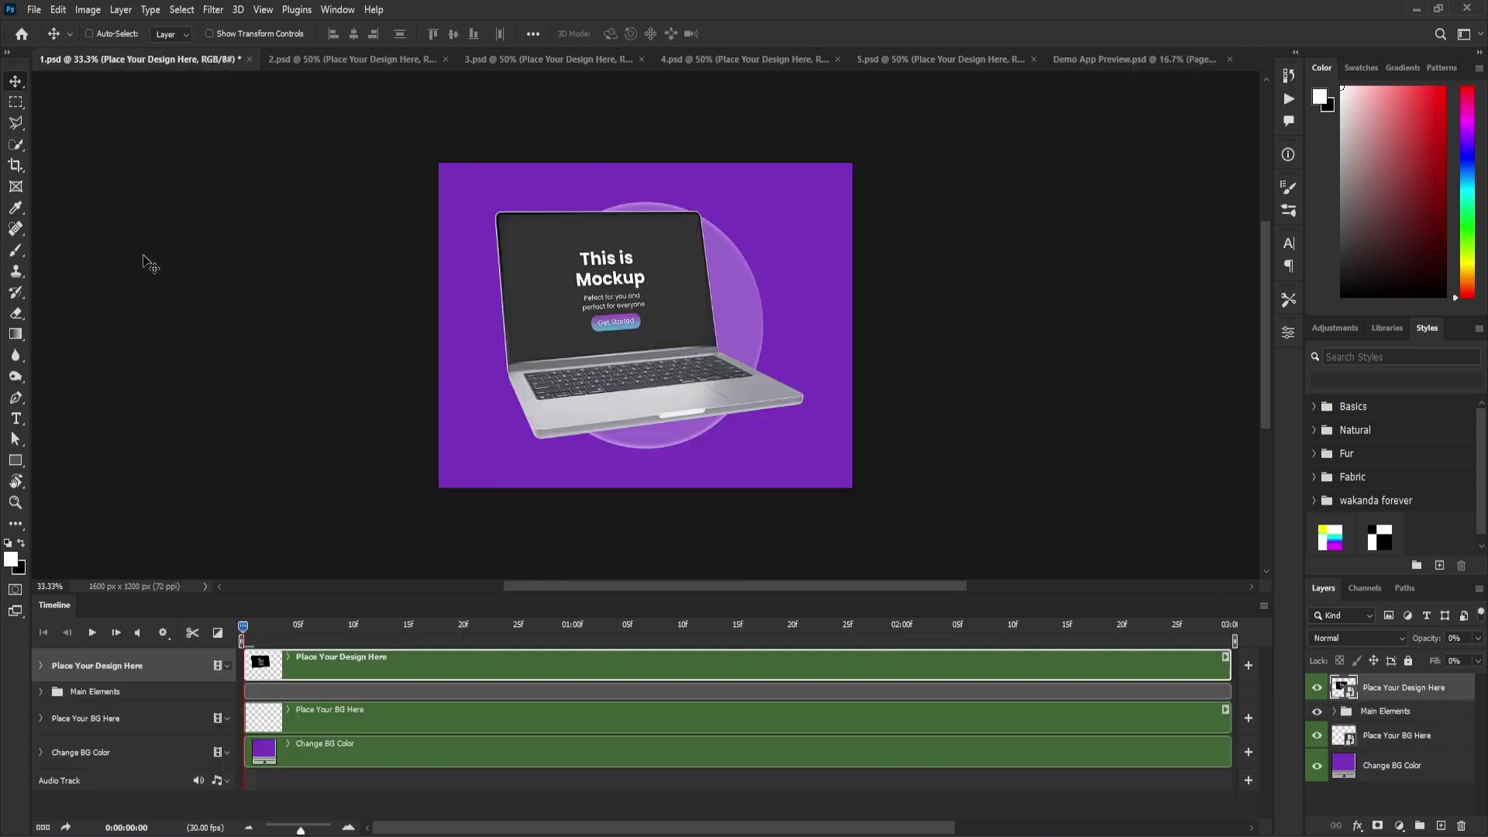
{"action": "left_click", "coordinate": [92, 634]}
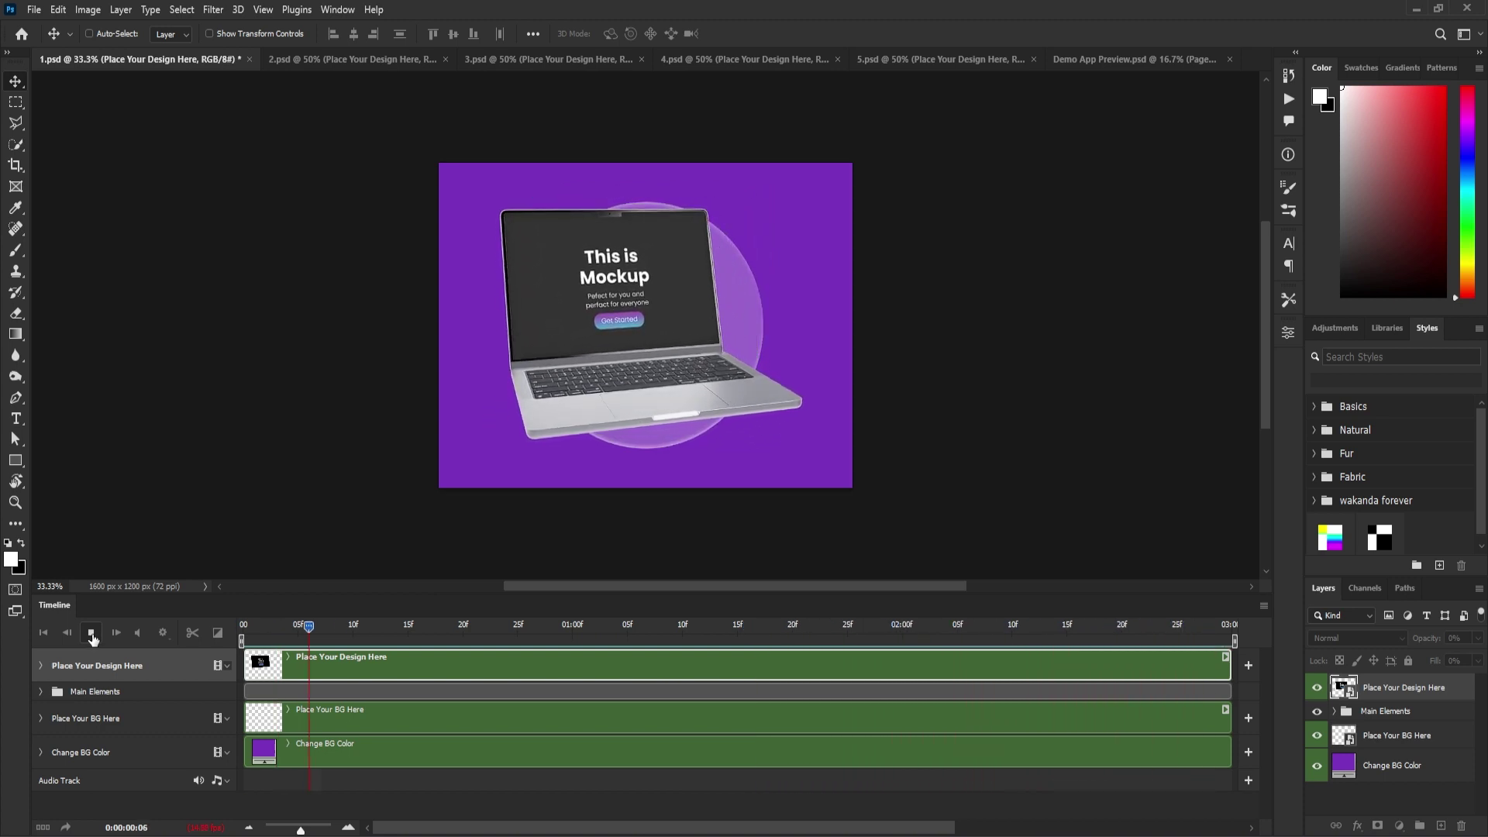
{"action": "left_click", "coordinate": [92, 634]}
{"action": "left_click", "coordinate": [44, 634]}
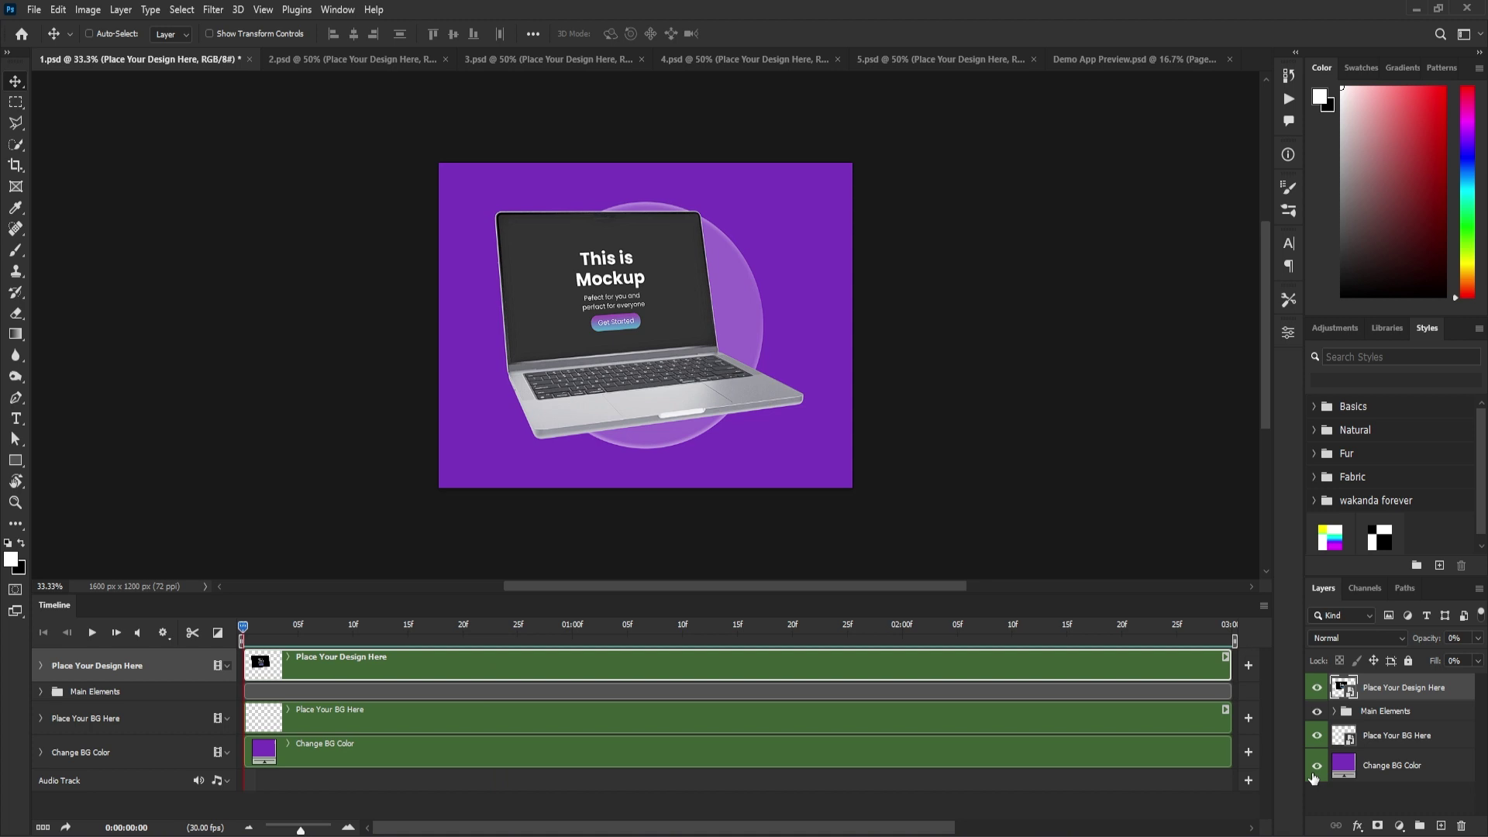
Step: Set the Change BG Color fill to light gray cdcdcd
{"action": "double_click", "coordinate": [1343, 766]}
{"action": "left_click_drag", "start_coordinate": [1073, 405], "coordinate": [933, 343]}
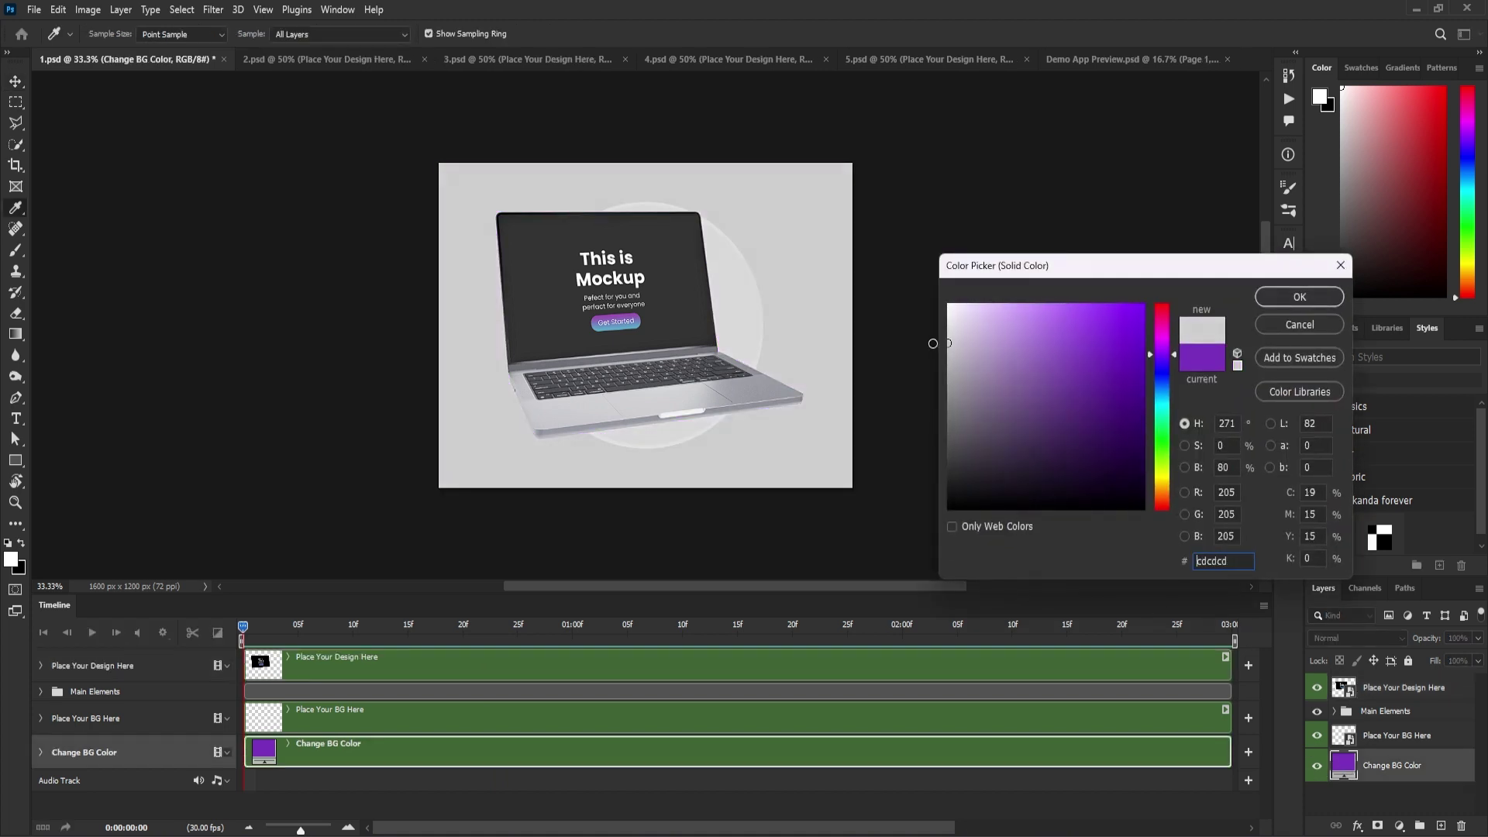
{"action": "left_click", "coordinate": [1305, 294]}
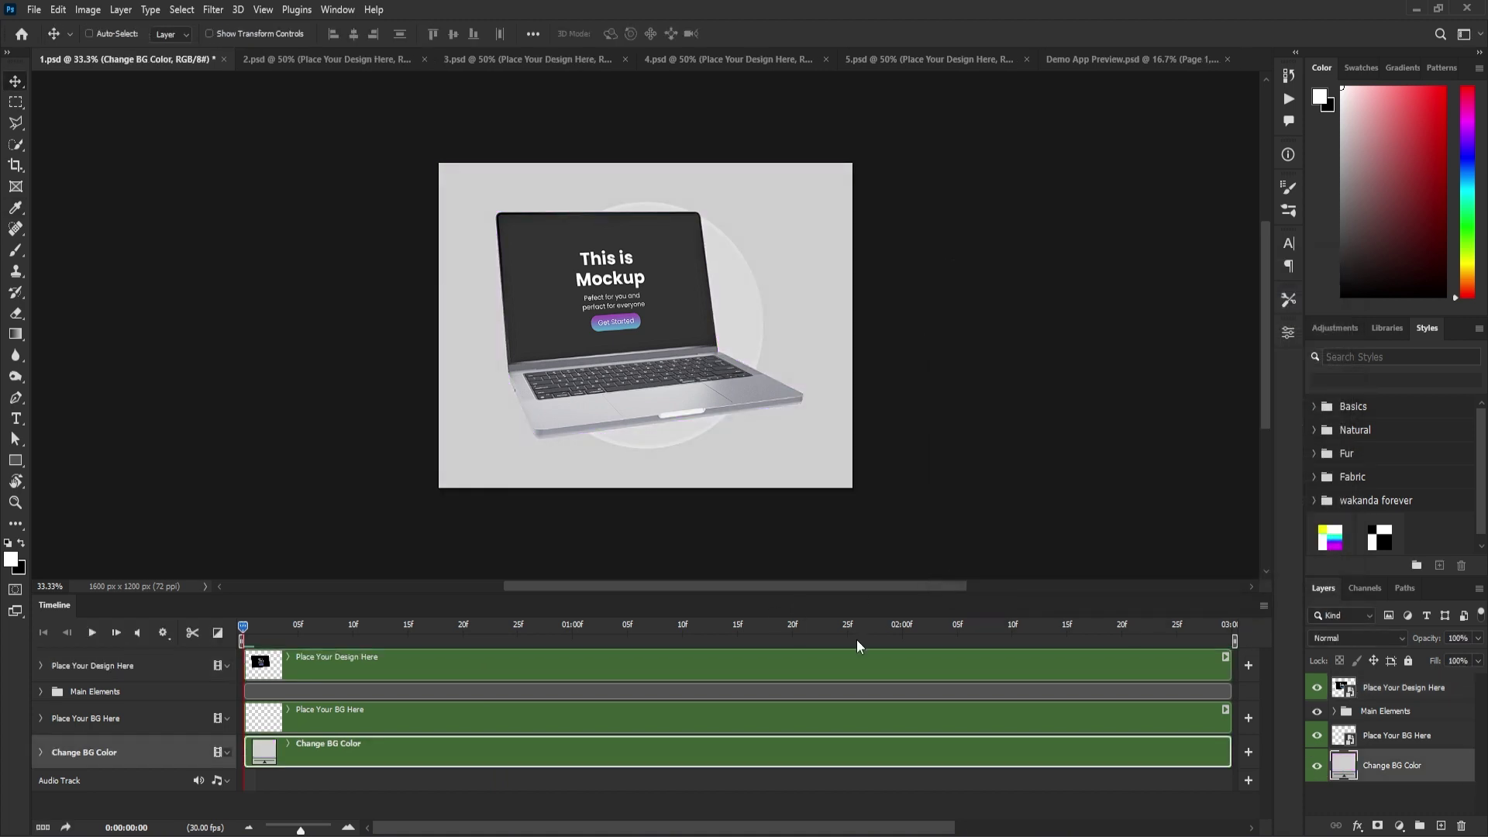
Step: Save the animation as a looping GIF on the Desktop via Save for Web (Legacy)
{"action": "left_click", "coordinate": [34, 9]}
{"action": "mouse_move", "coordinate": [53, 261]}
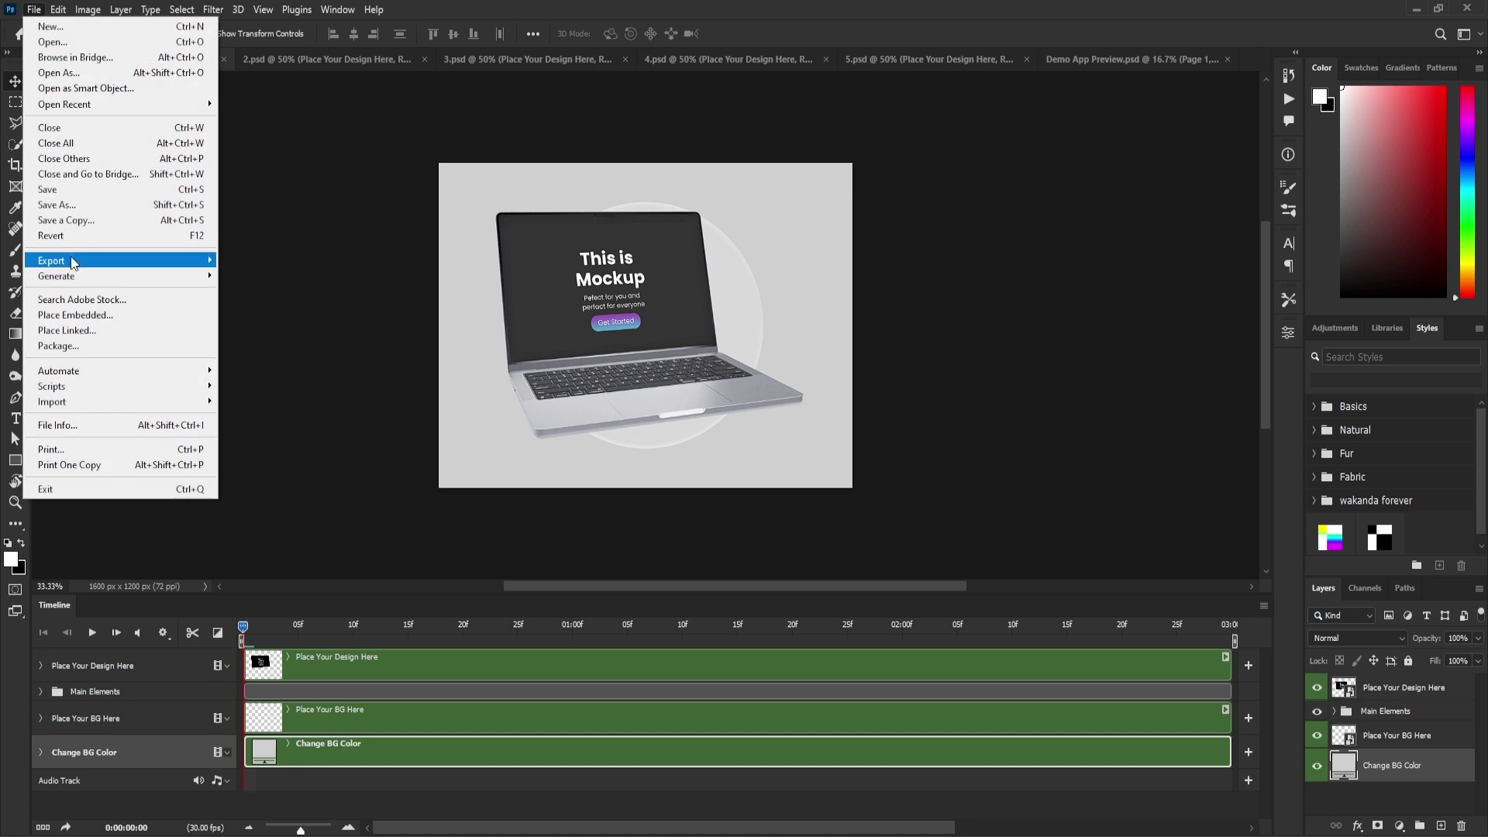
{"action": "left_click", "coordinate": [309, 325]}
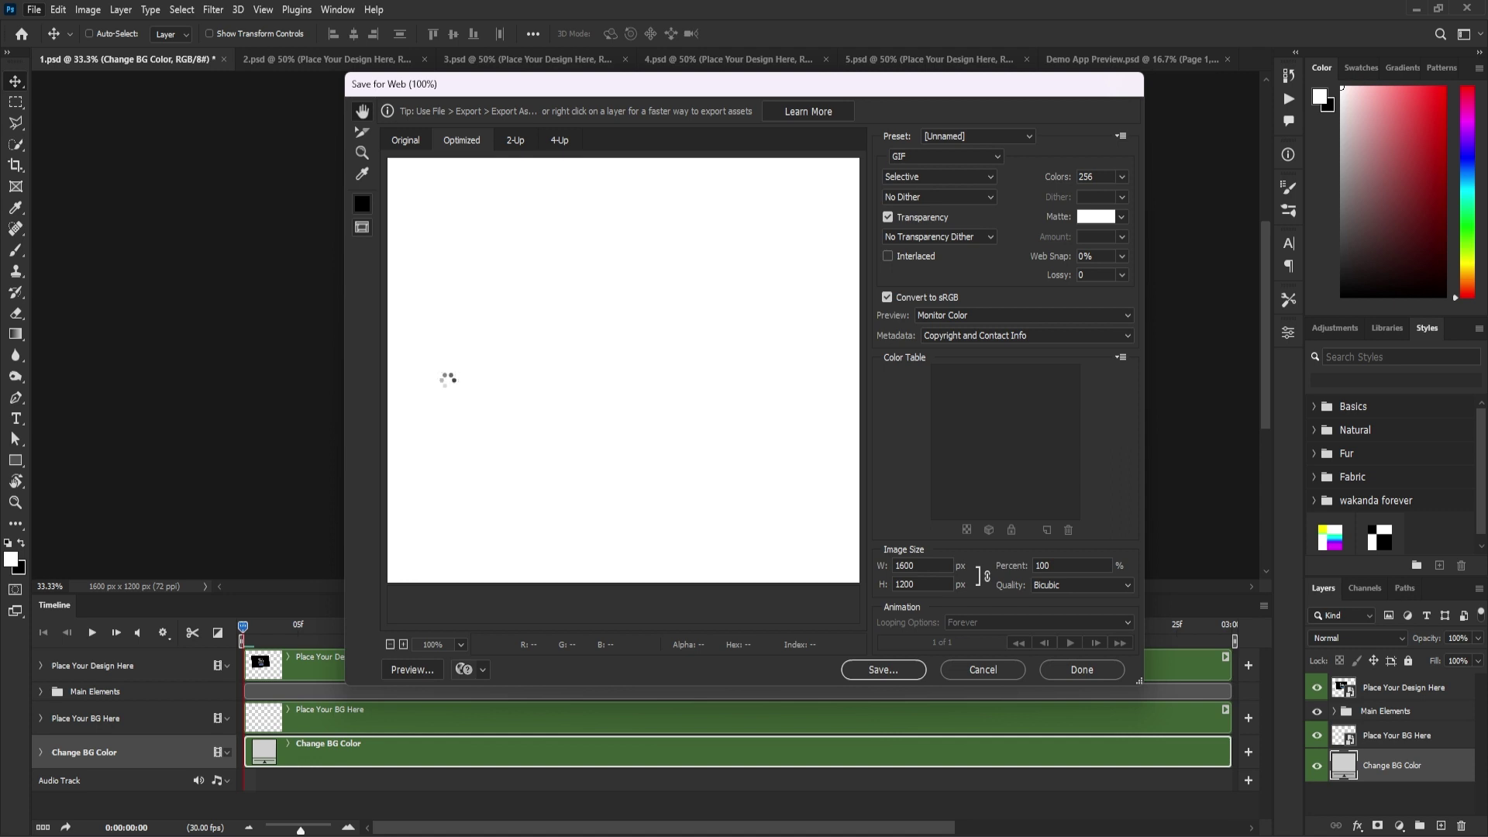
{"action": "left_click", "coordinate": [391, 645]}
{"action": "type", "text": "800"}
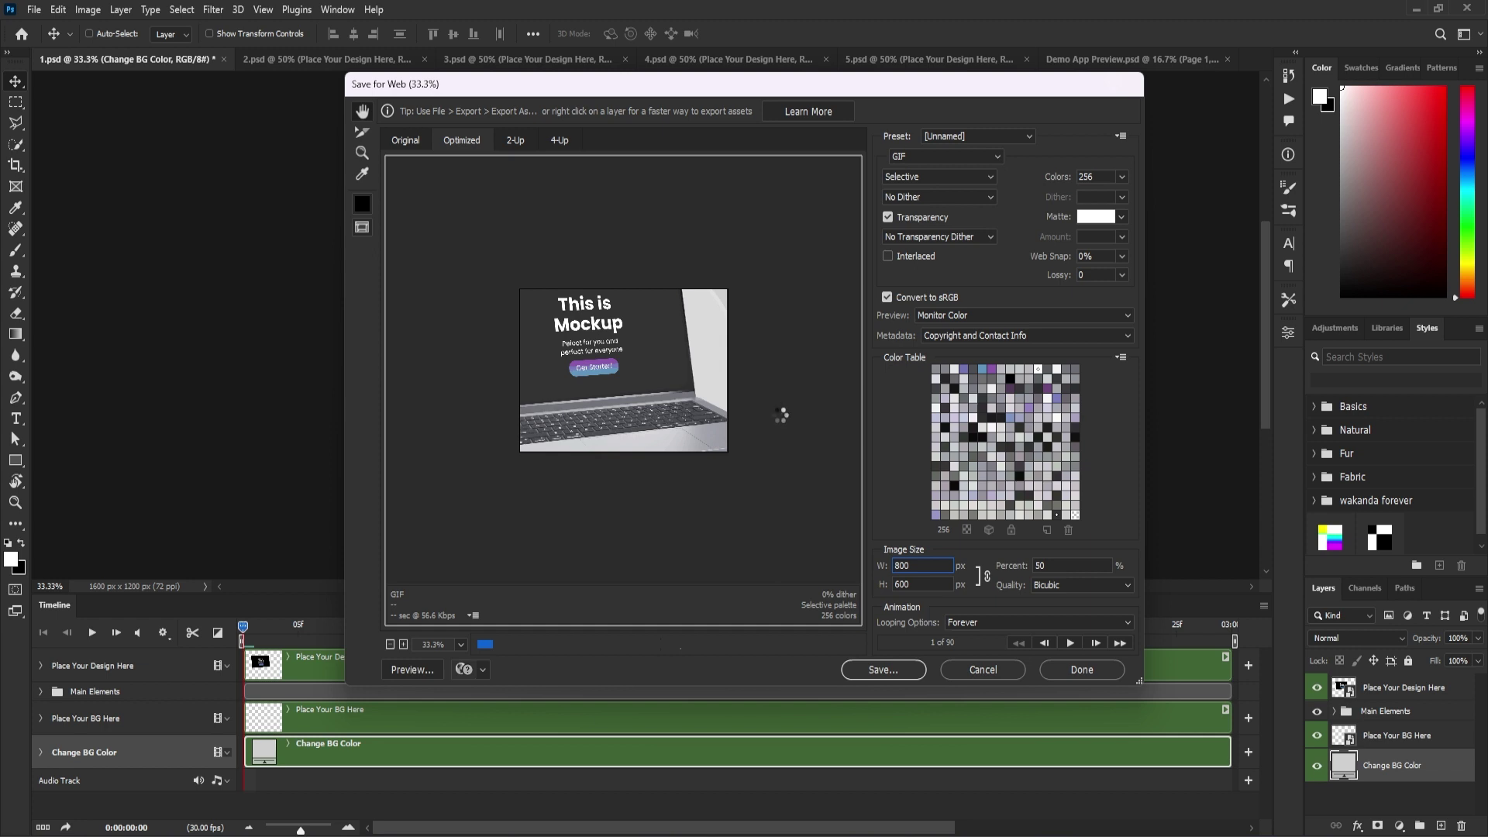
{"action": "left_click", "coordinate": [874, 678]}
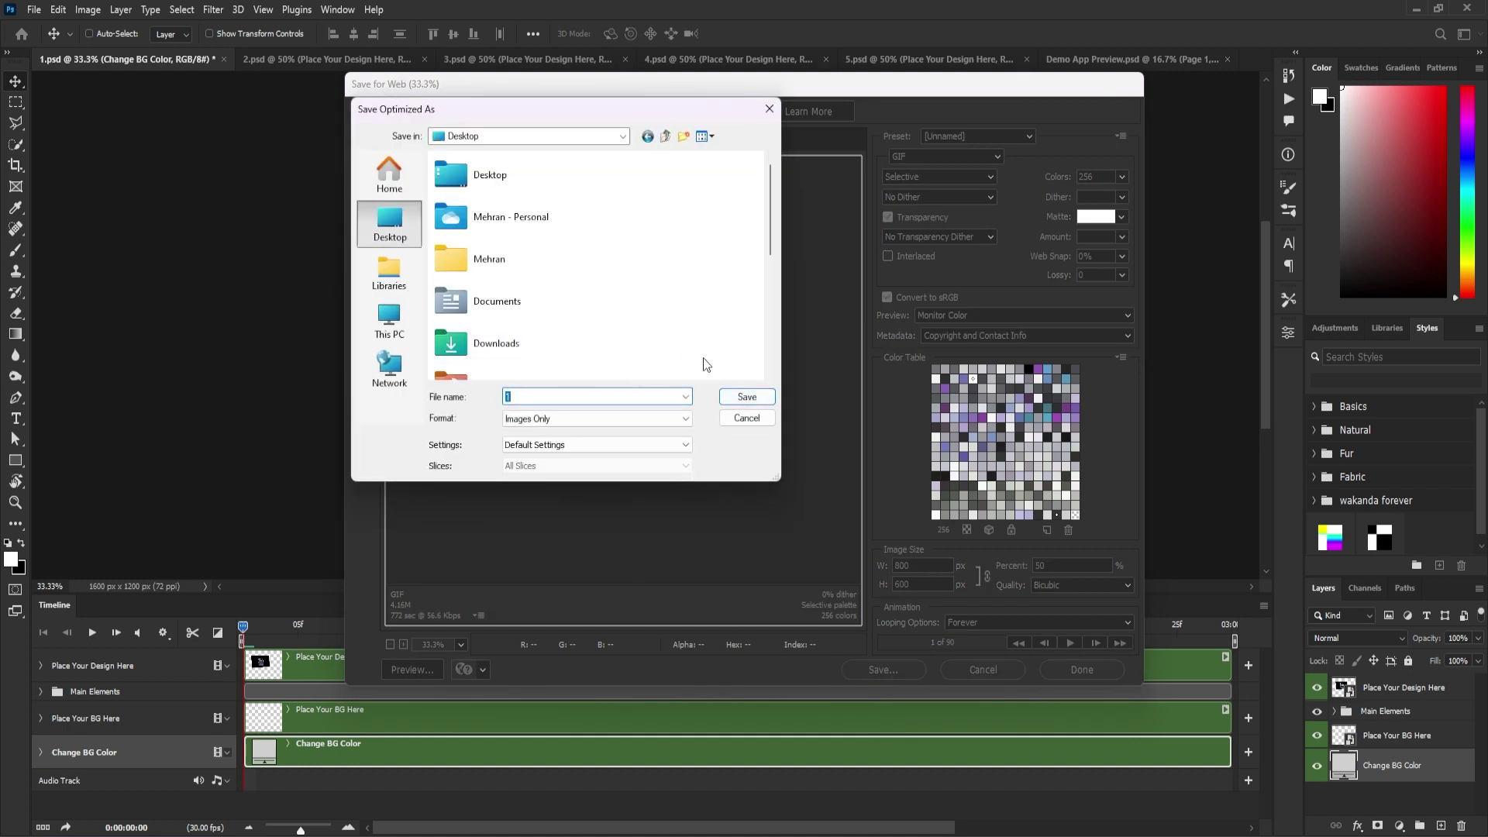
{"action": "left_click", "coordinate": [756, 397]}
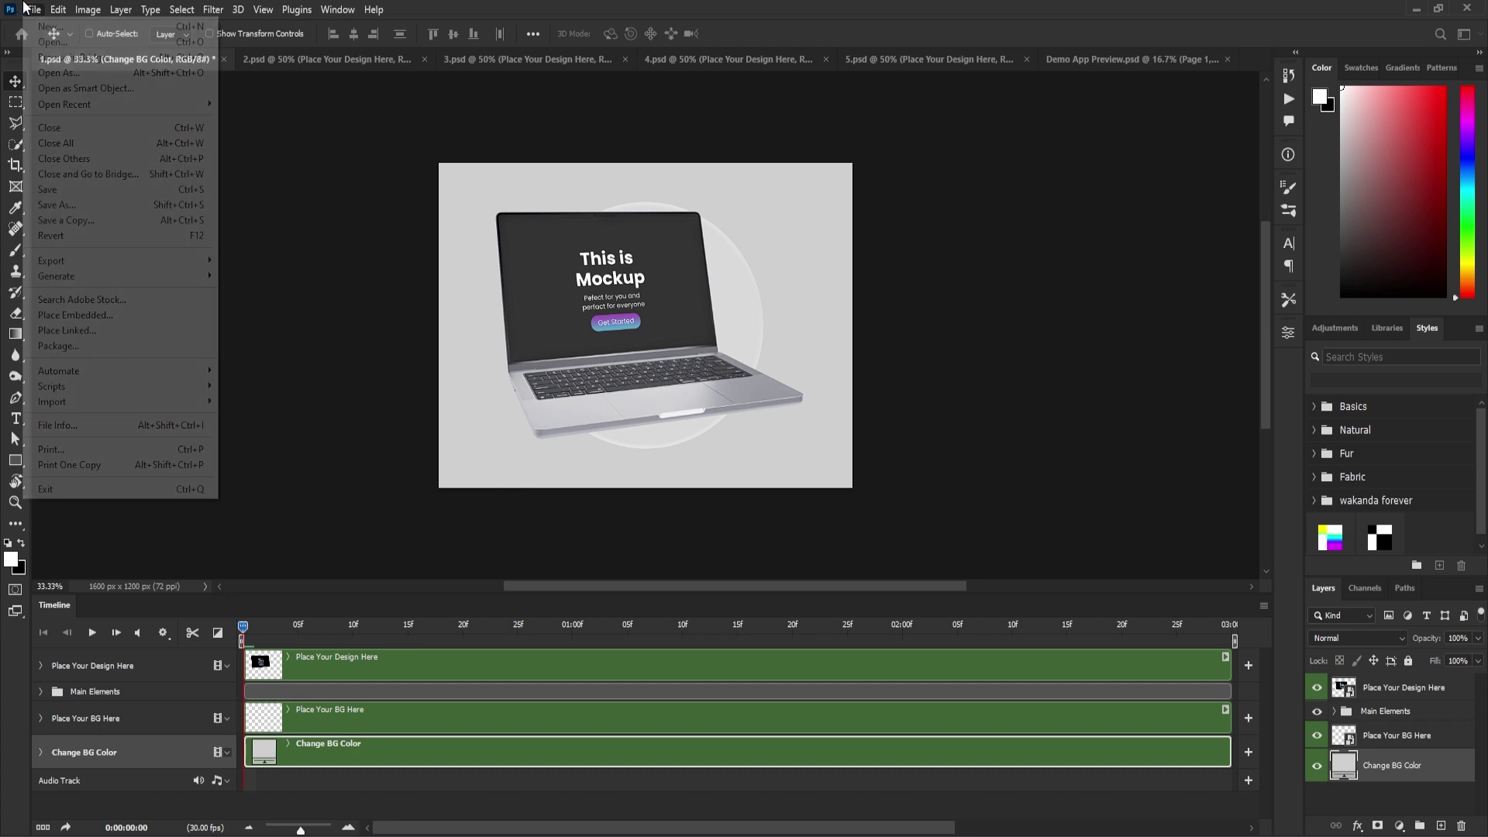
{"action": "mouse_move", "coordinate": [116, 260]}
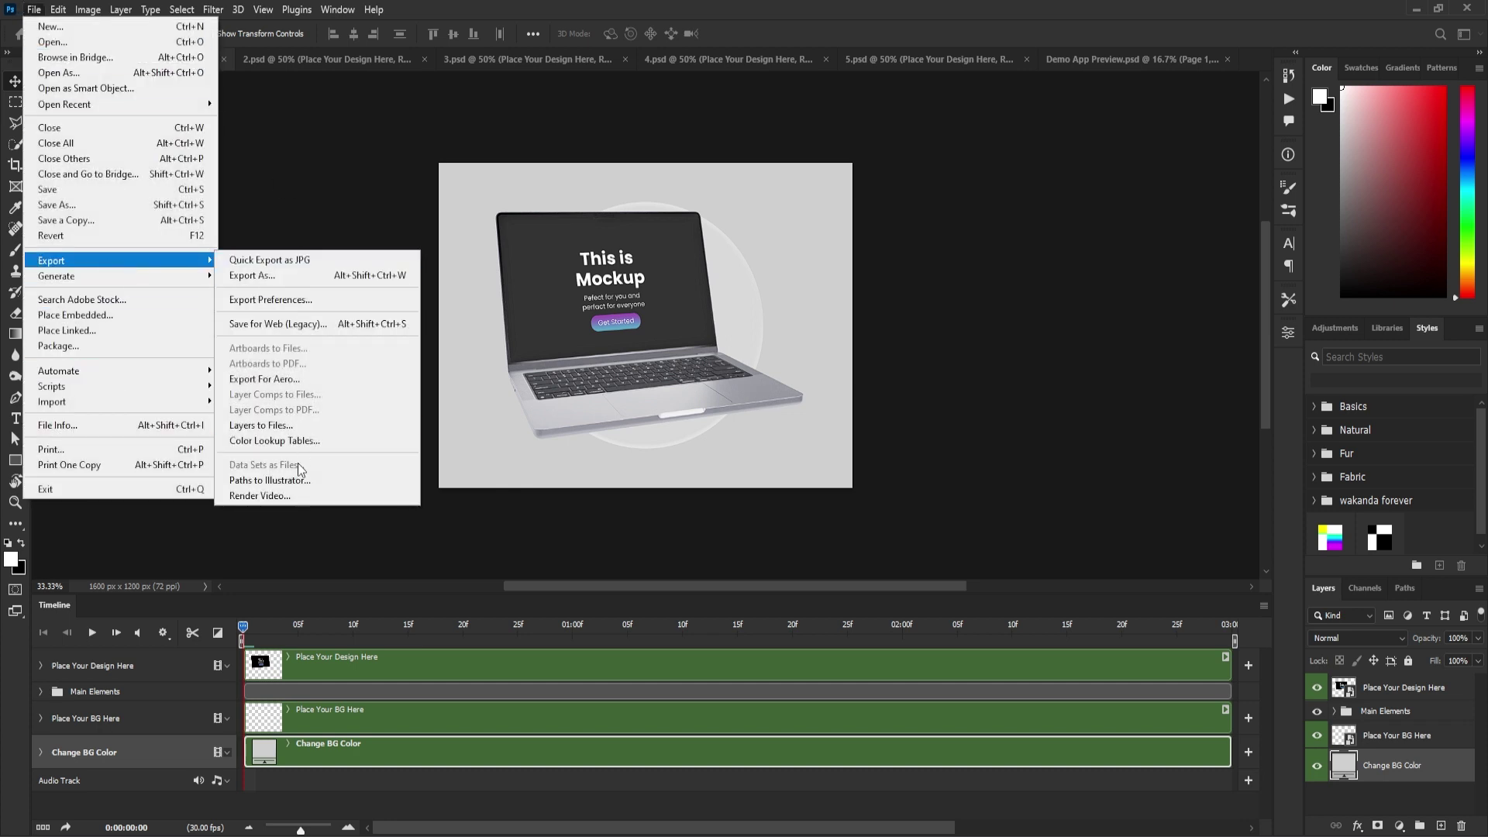
Step: Render the animation as H.264 video 1.mp4 into the Desktop folder
{"action": "left_click", "coordinate": [298, 495]}
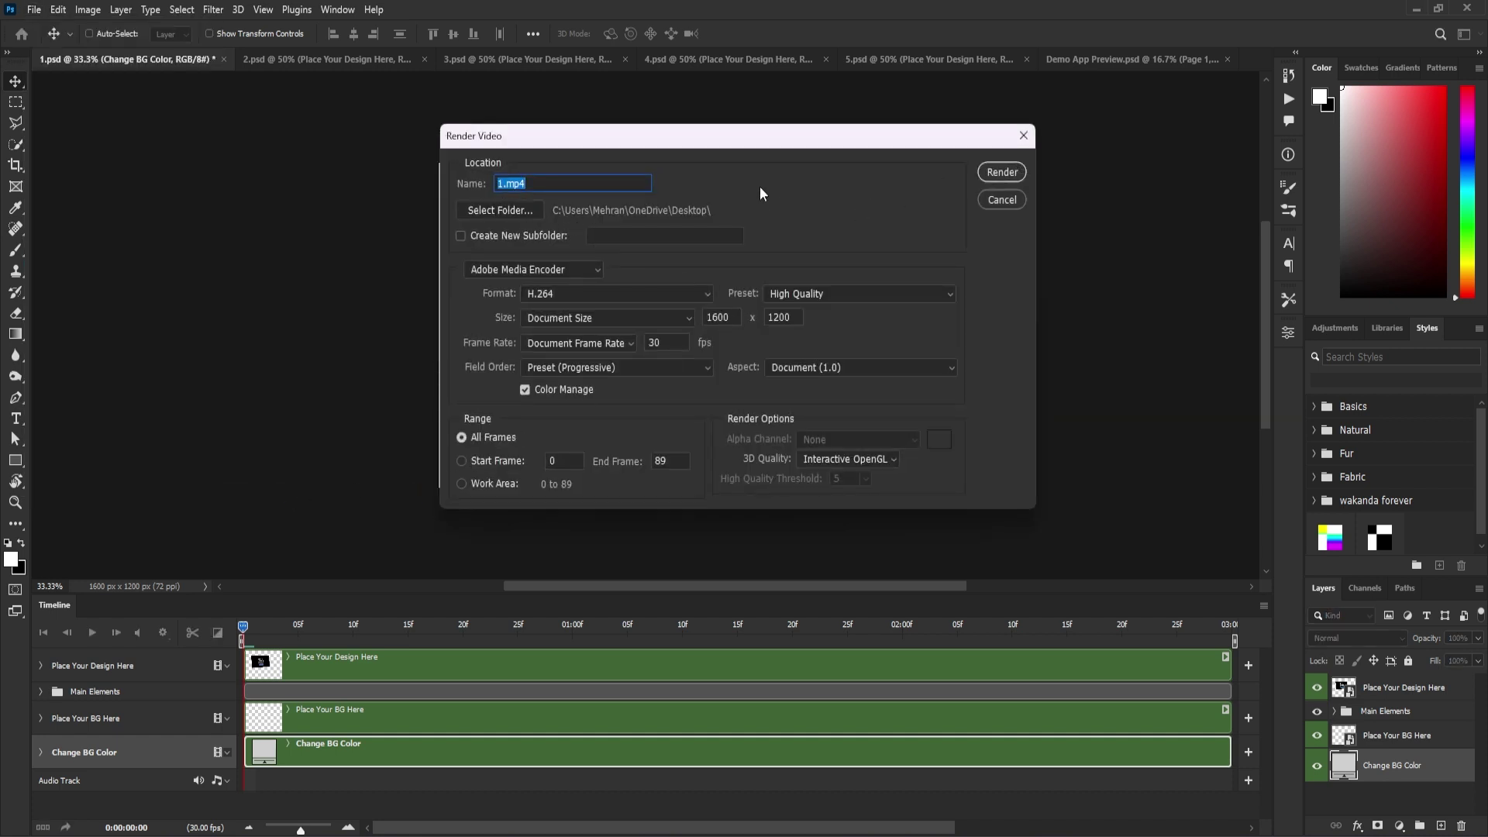
{"action": "left_click", "coordinate": [500, 210]}
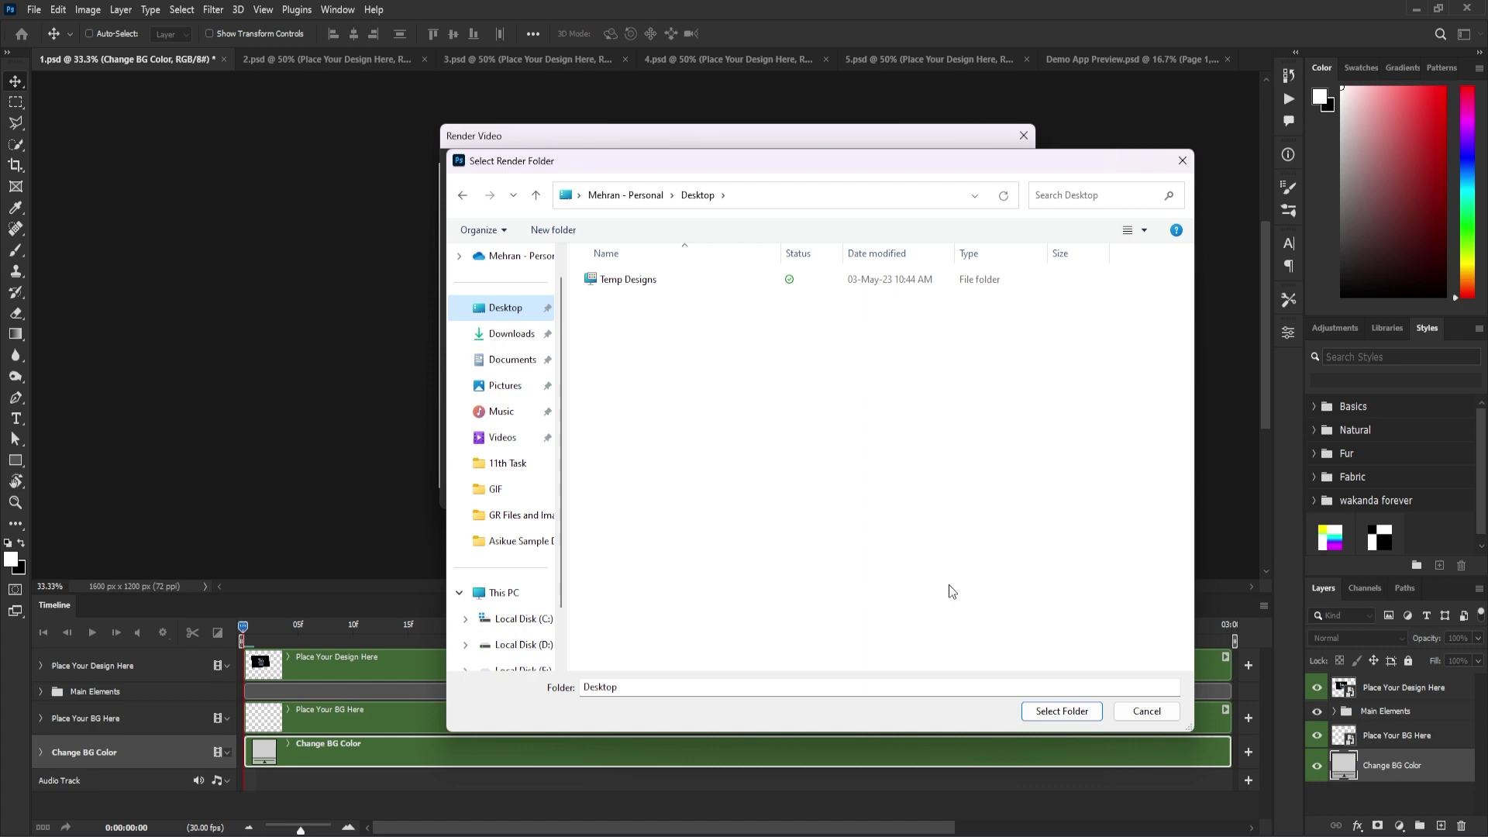
{"action": "left_click", "coordinate": [1035, 711]}
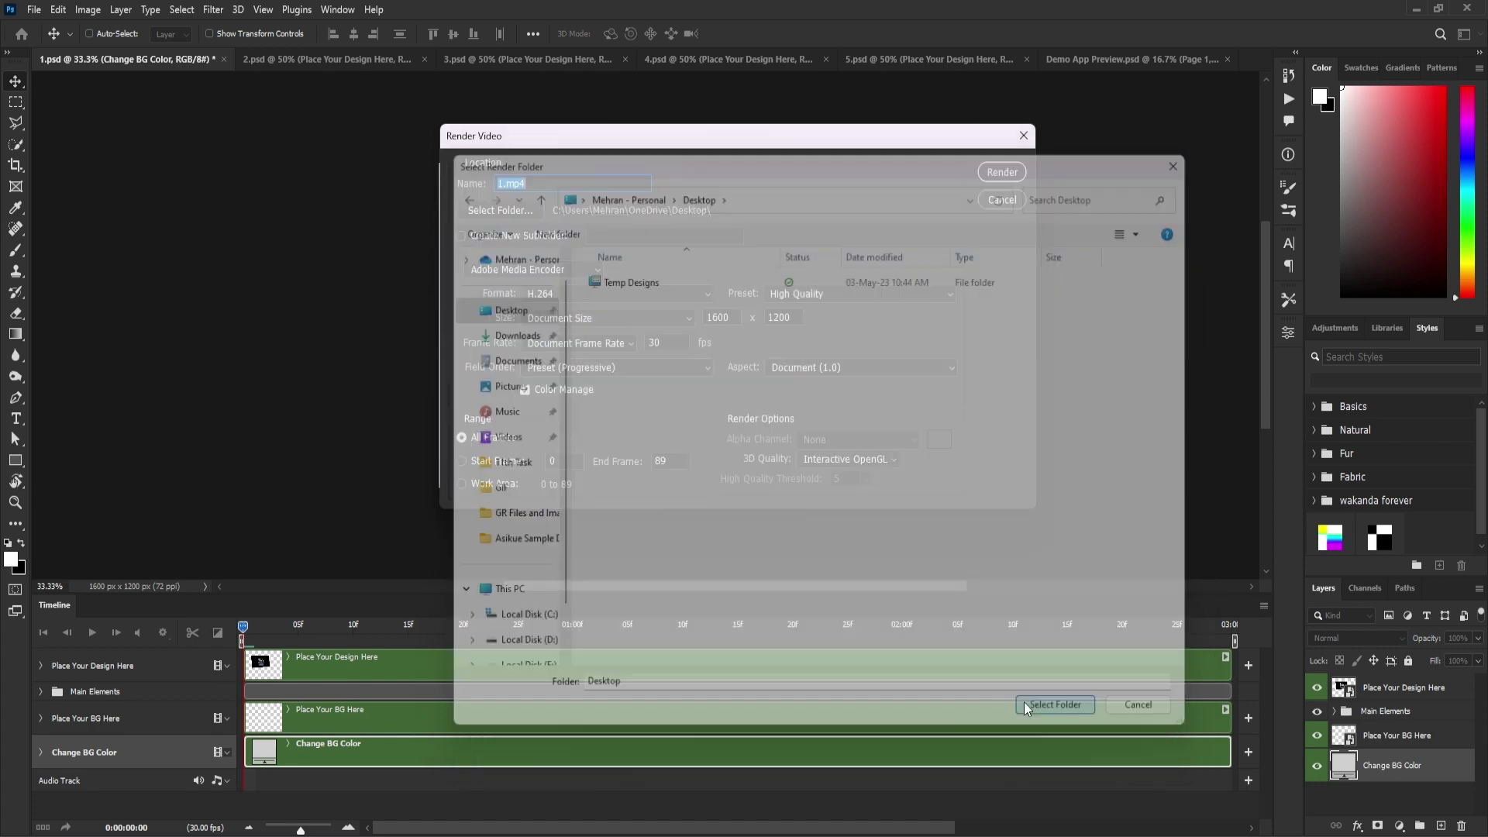
{"action": "left_click", "coordinate": [989, 176]}
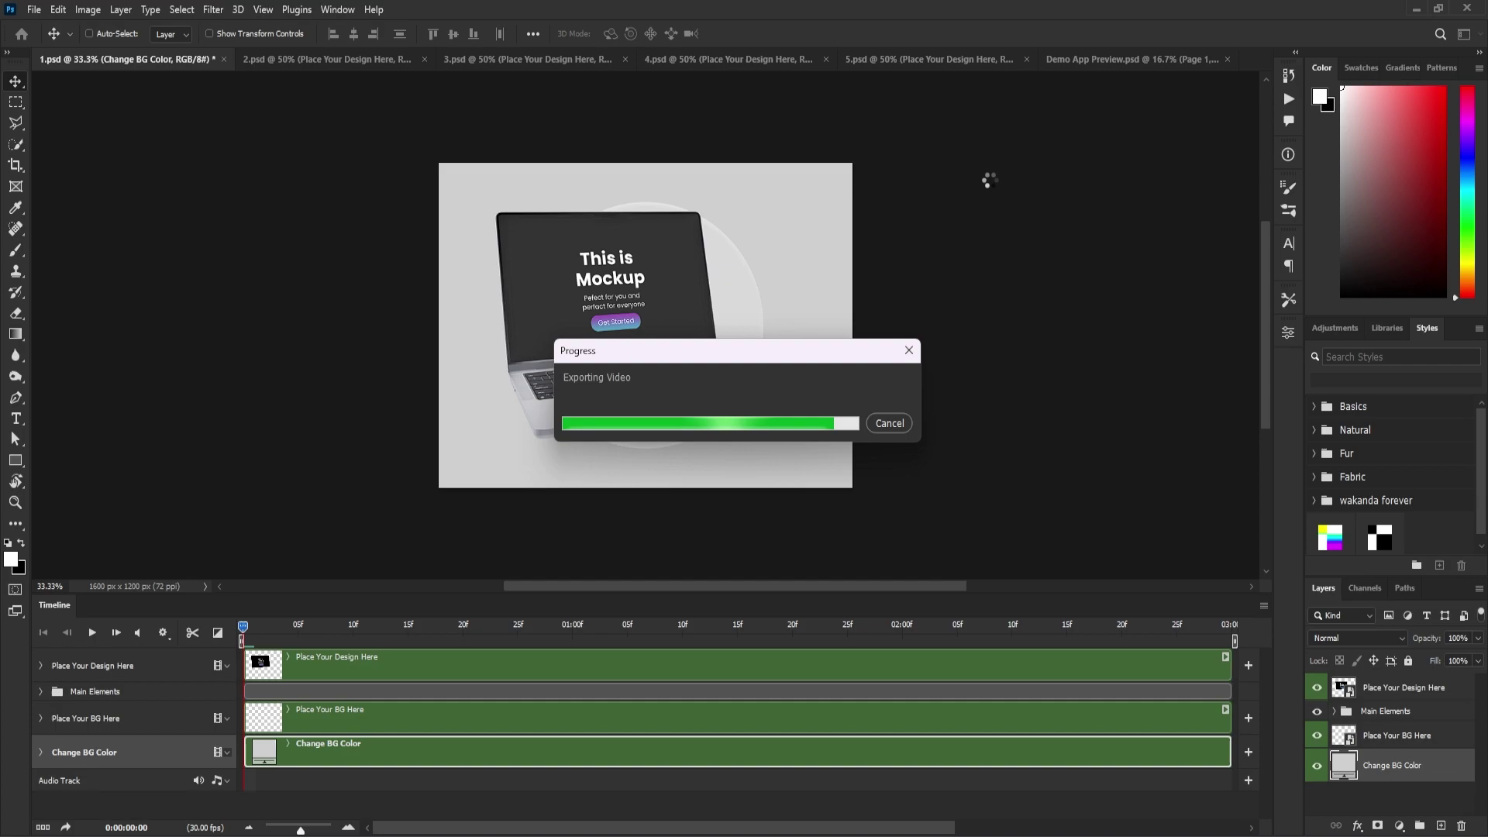
Step: Open the exported 1.gif from the Desktop folder in Windows Photos
{"action": "left_click", "coordinate": [1410, 8]}
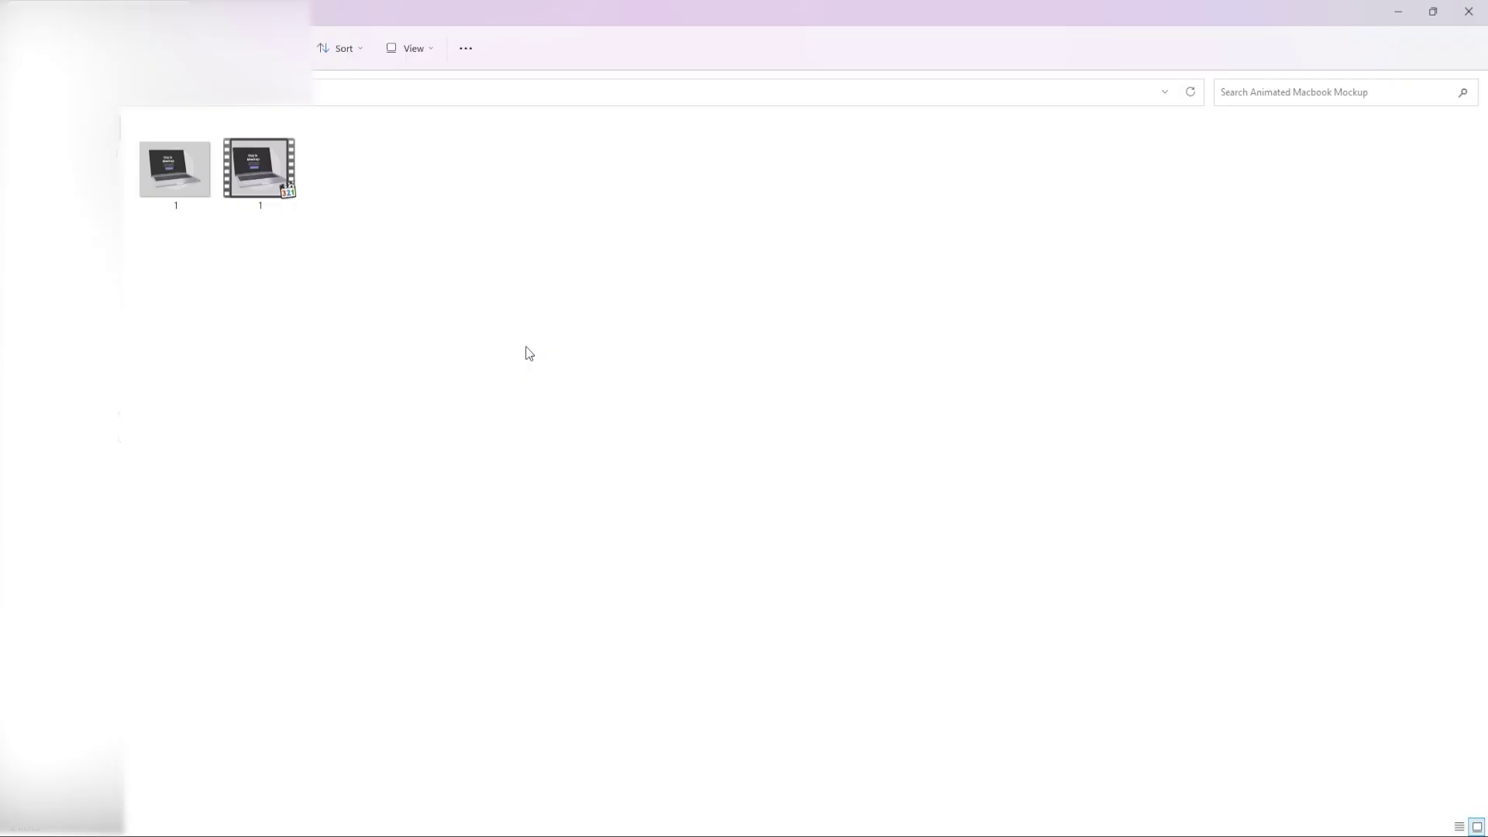
{"action": "double_click", "coordinate": [156, 186]}
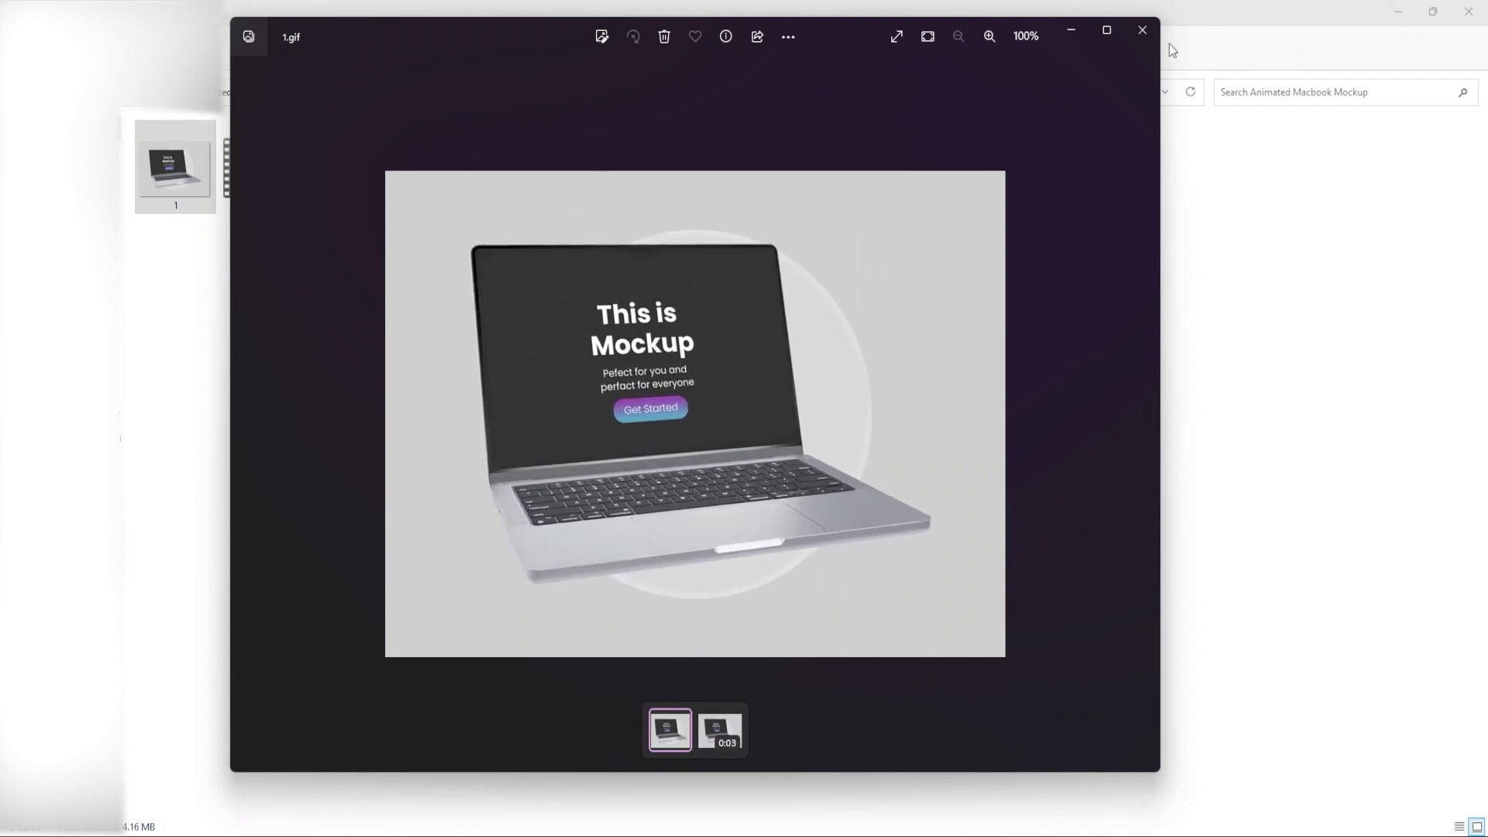
{"action": "left_click", "coordinate": [1142, 30]}
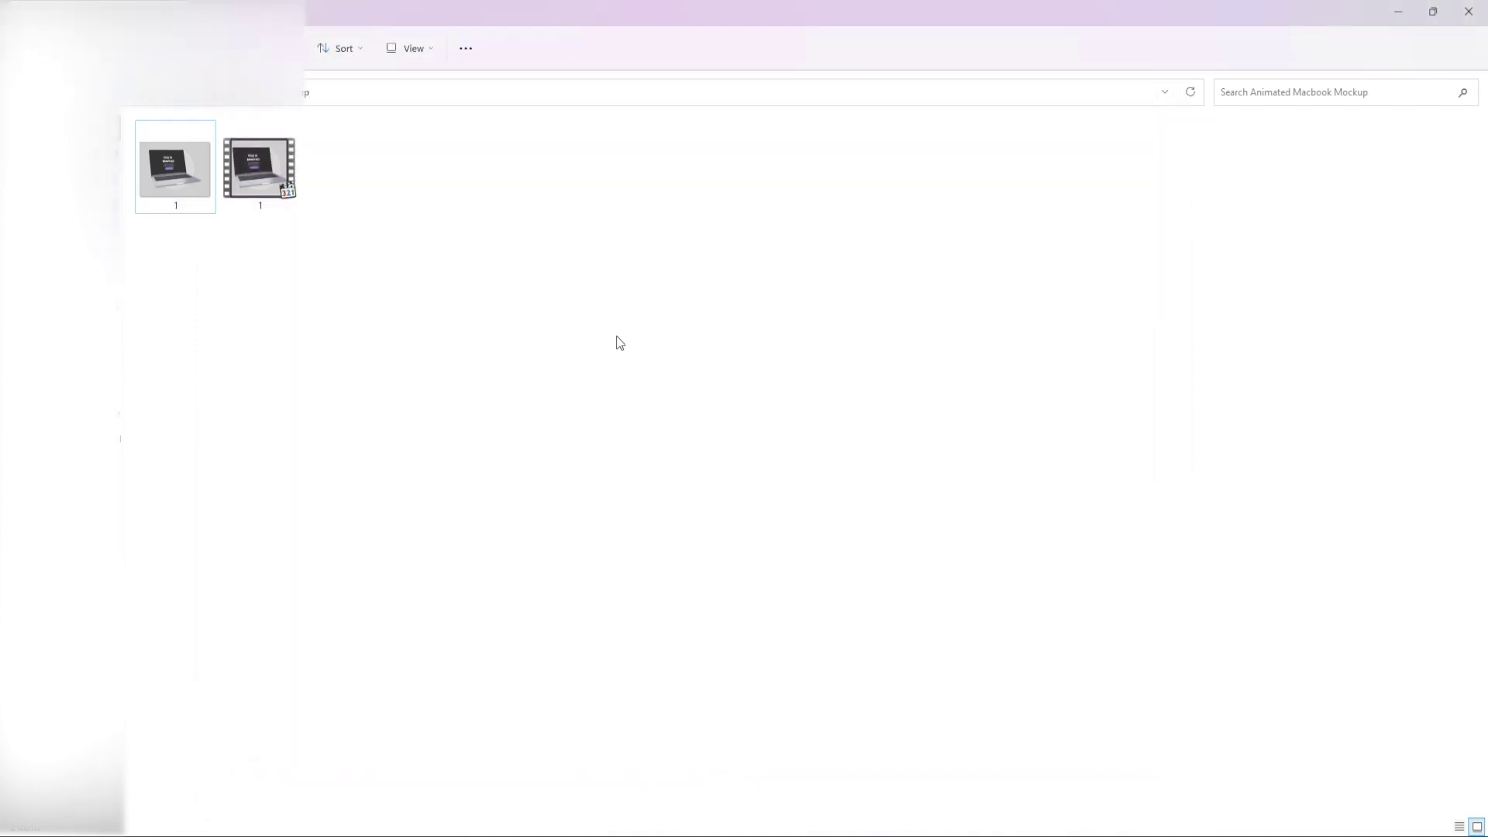
{"action": "right_click", "coordinate": [276, 194]}
{"action": "left_click", "coordinate": [305, 251]}
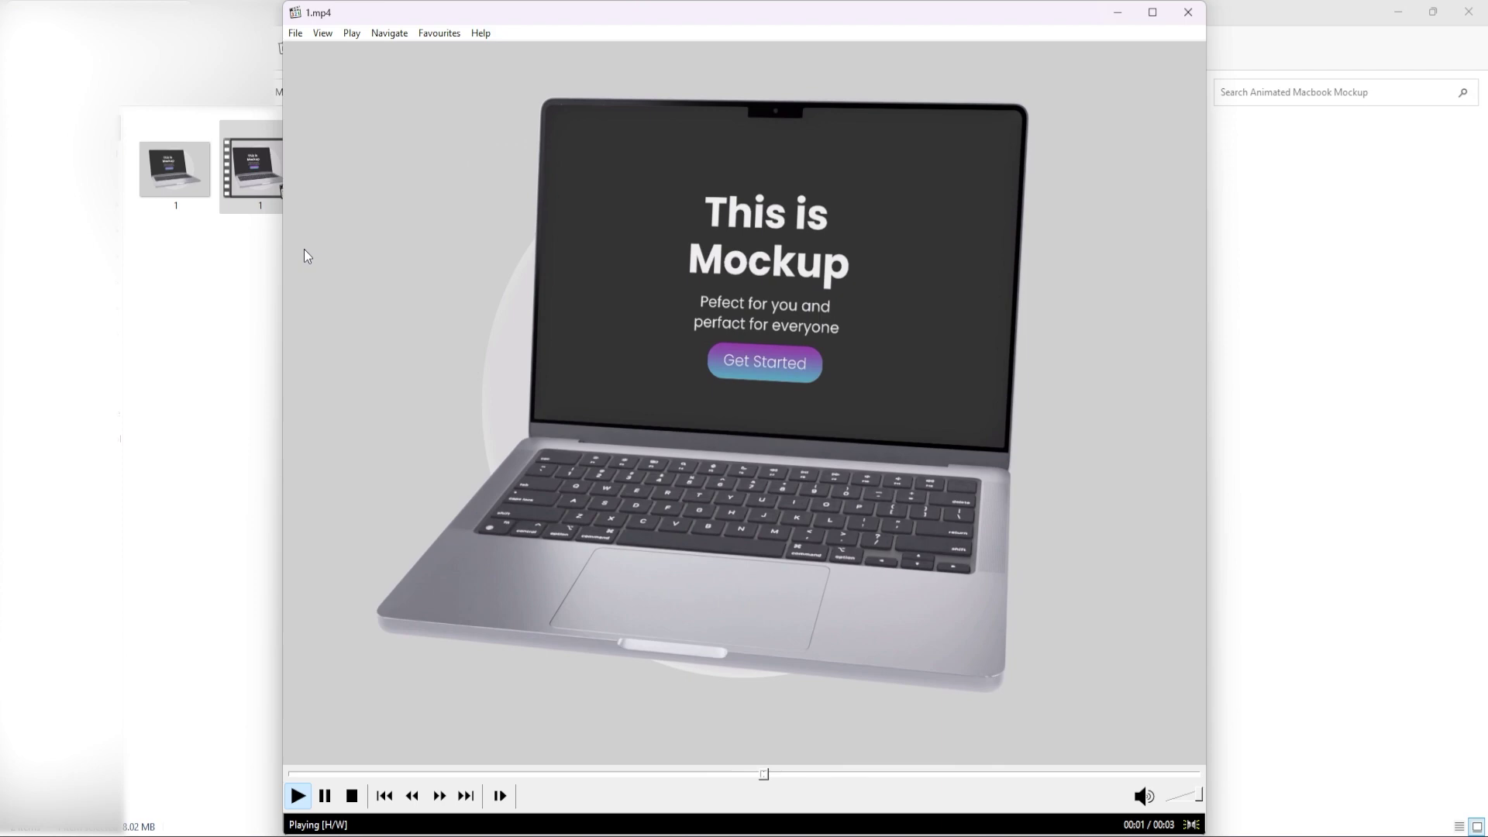
{"action": "left_click", "coordinate": [1187, 13]}
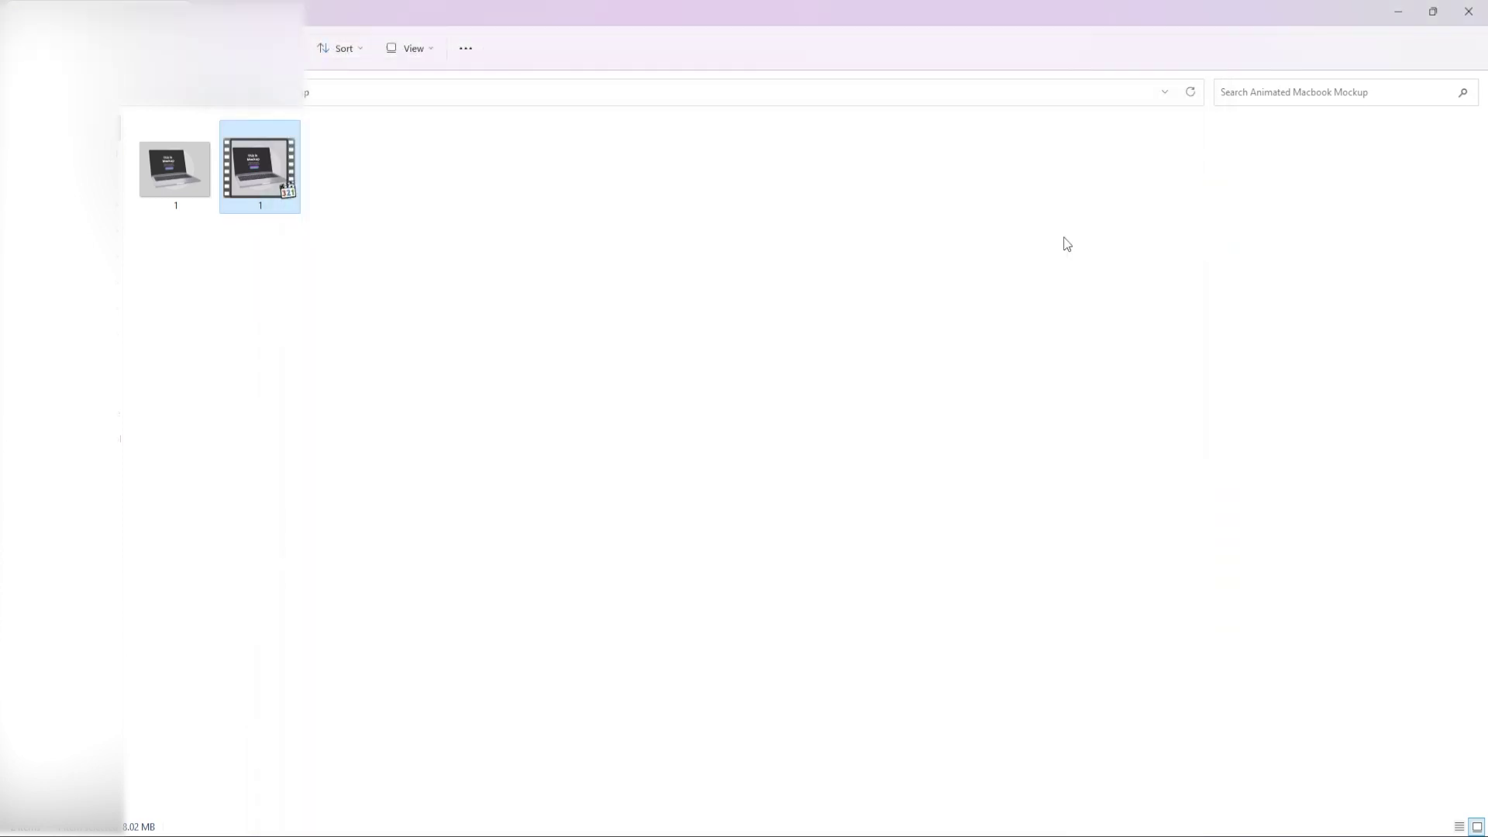